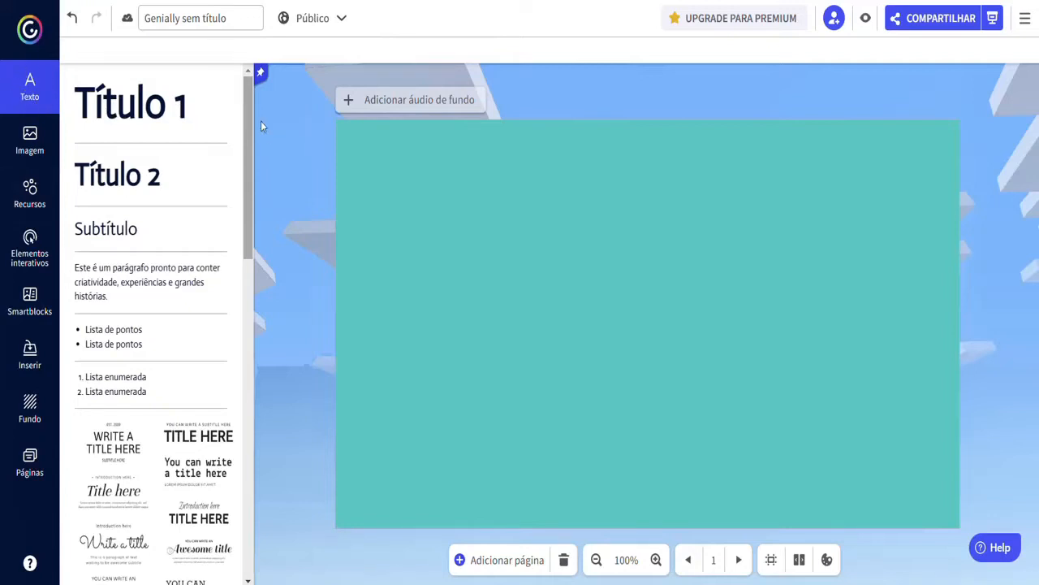
# - Add a Título 2 text element to the page and replace its text with "Página 1"
pyautogui.moveTo(246, 106)
pyautogui.mouseDown()
pyautogui.moveTo(254, 251)
pyautogui.moveTo(241, 433)
pyautogui.moveTo(262, 255)
pyautogui.moveTo(254, 90)
pyautogui.mouseUp()
pyautogui.click(115, 186)
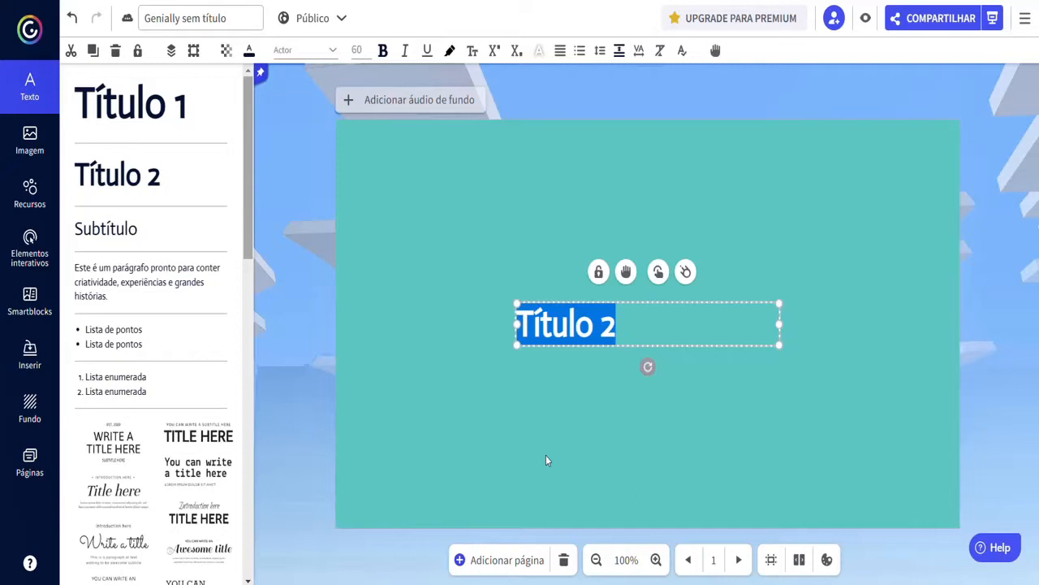
pyautogui.write('P')
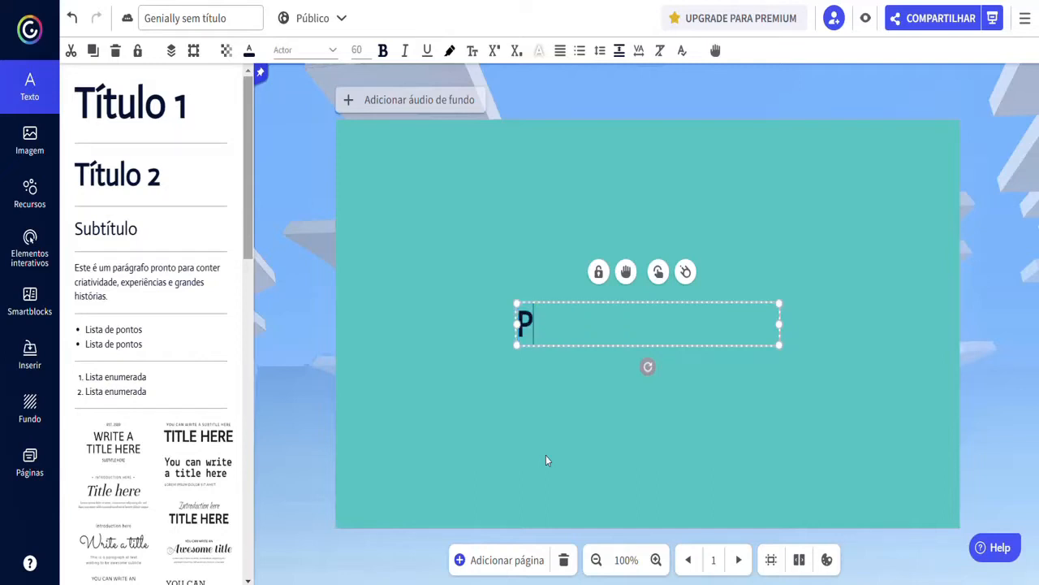
pyautogui.write('ágina 1')
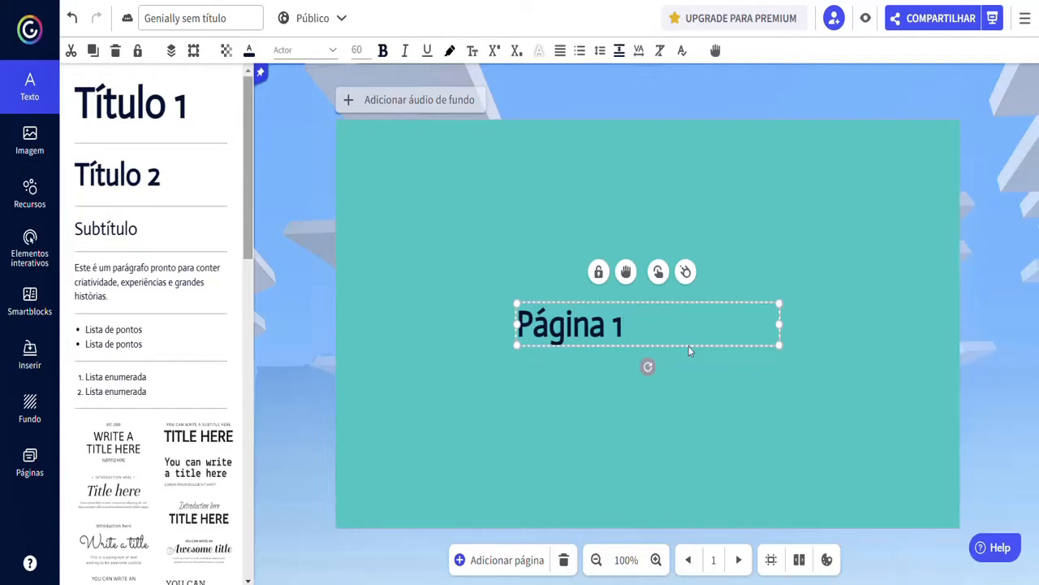
# - Change the colour of the "Página 1" text to the bright blue from the recent colours
pyautogui.moveTo(627, 323); pyautogui.dragTo(484, 308)
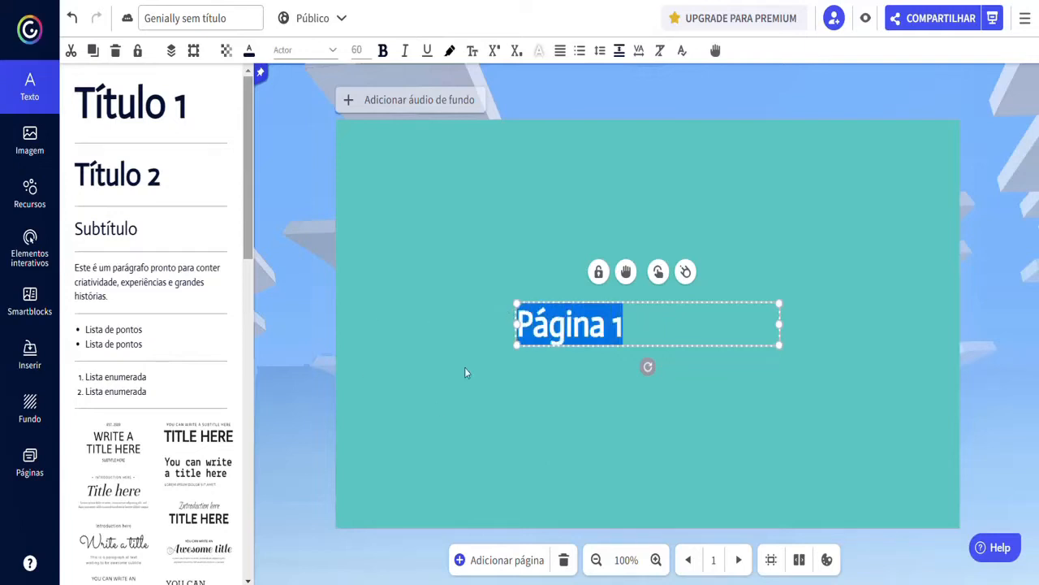
pyautogui.click(249, 50)
pyautogui.click(370, 282)
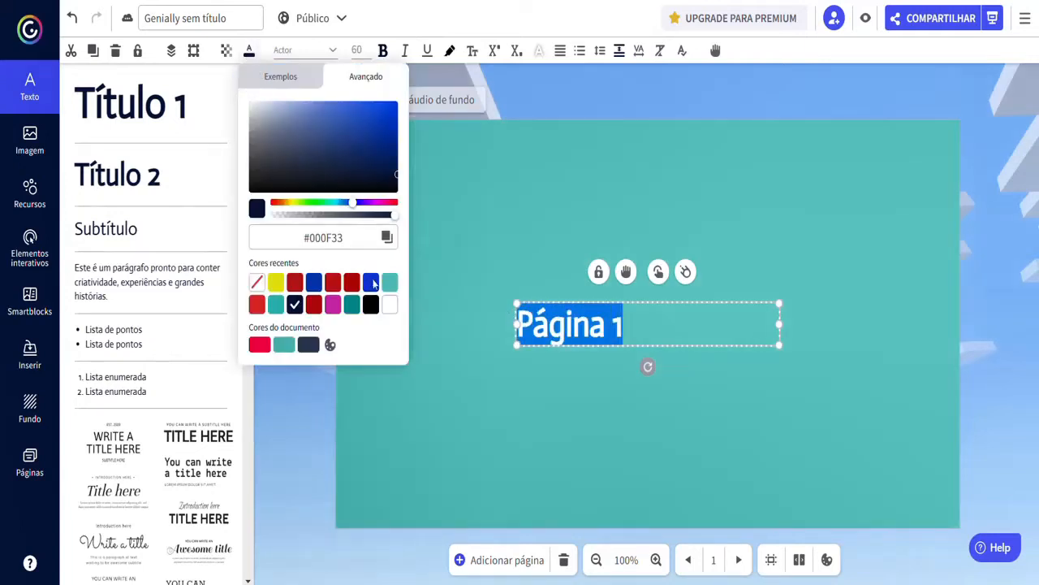
pyautogui.click(557, 416)
pyautogui.click(557, 416)
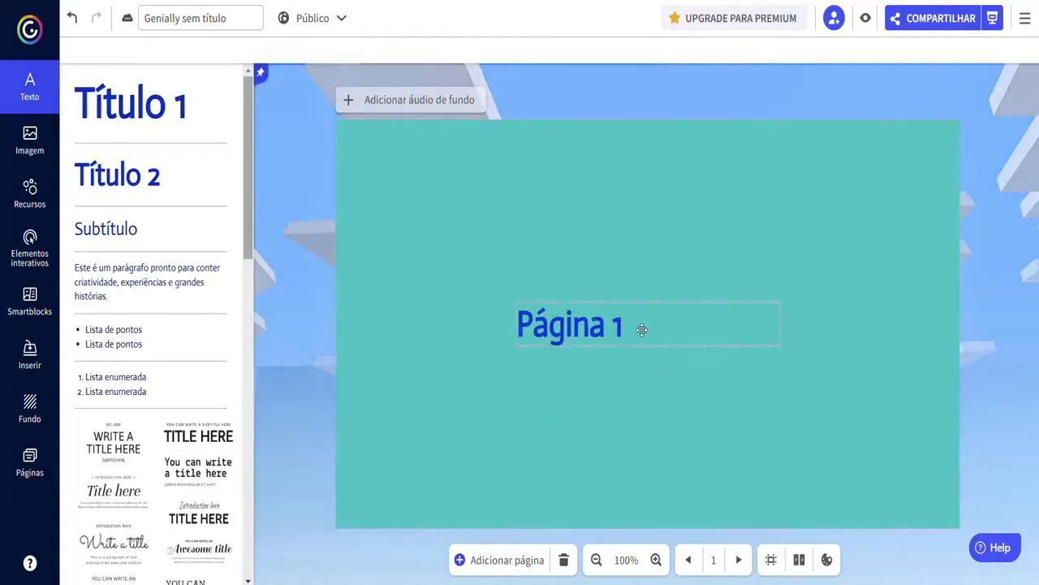
# - Set the "Página 1" text to font size 55 and the Aguafina Script typeface
pyautogui.click(641, 329)
pyautogui.moveTo(641, 329); pyautogui.dragTo(473, 287)
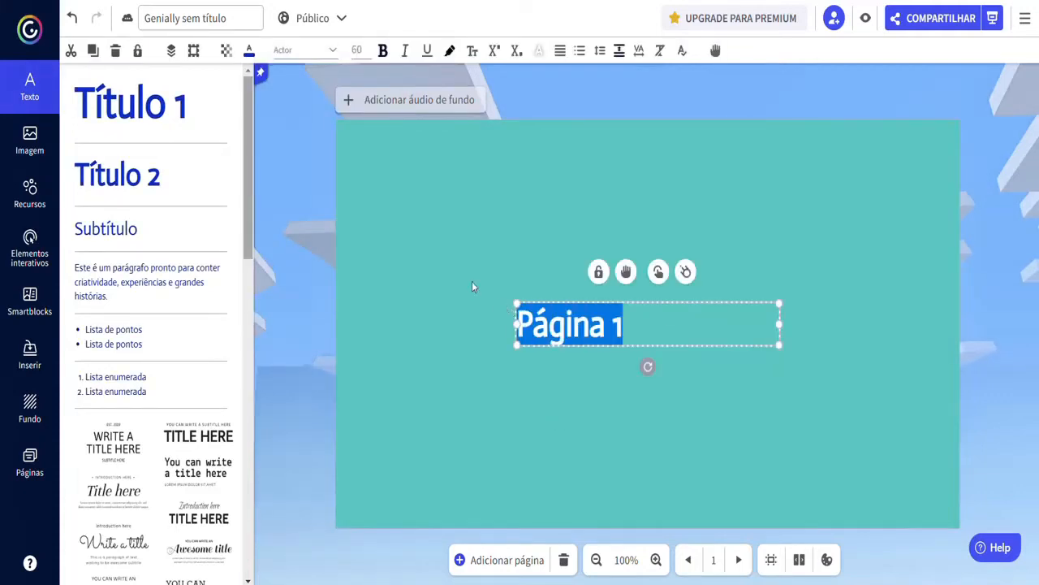
pyautogui.click(371, 52)
pyautogui.click(375, 274)
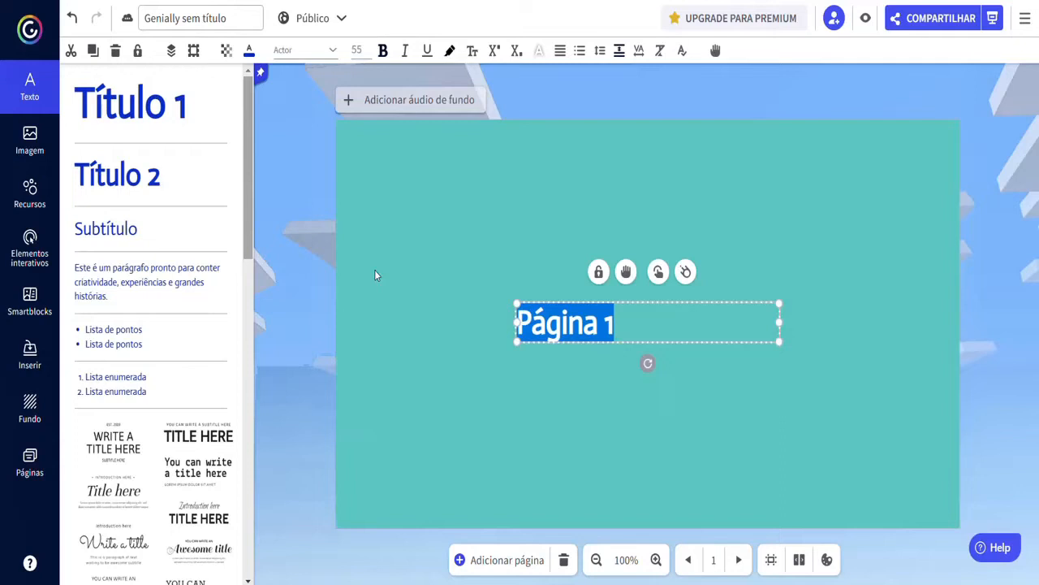
pyautogui.click(328, 50)
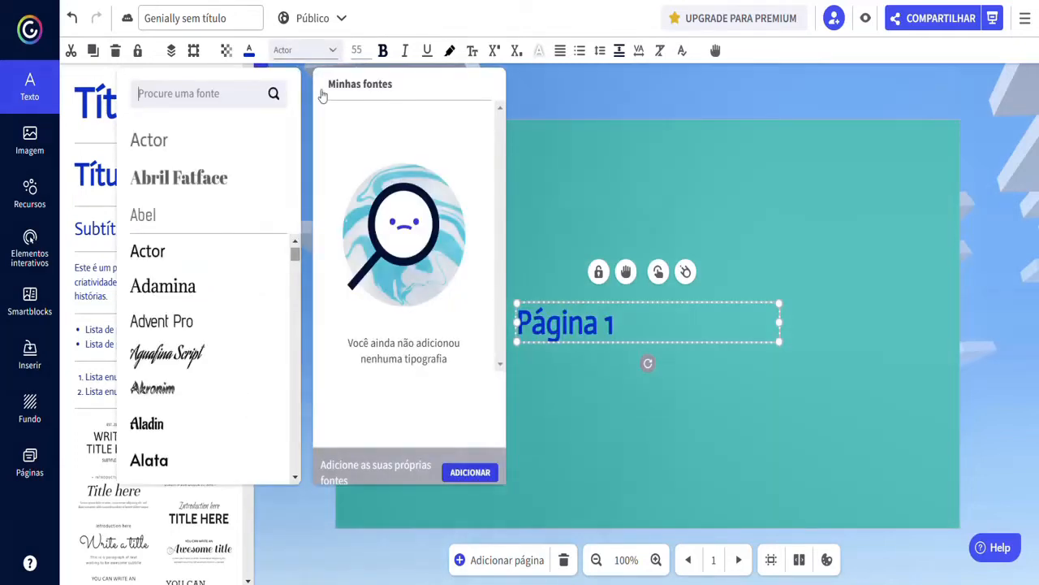
pyautogui.click(178, 357)
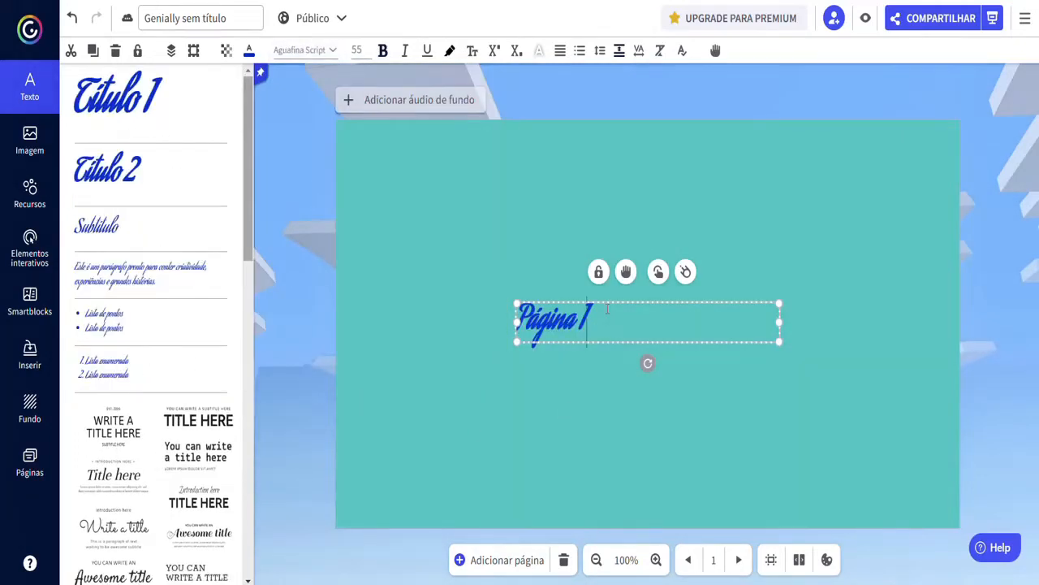
# - Try toggling bold, italic, underline and uppercase on the "Página 1" text, reverting each one
pyautogui.moveTo(607, 308); pyautogui.dragTo(491, 295)
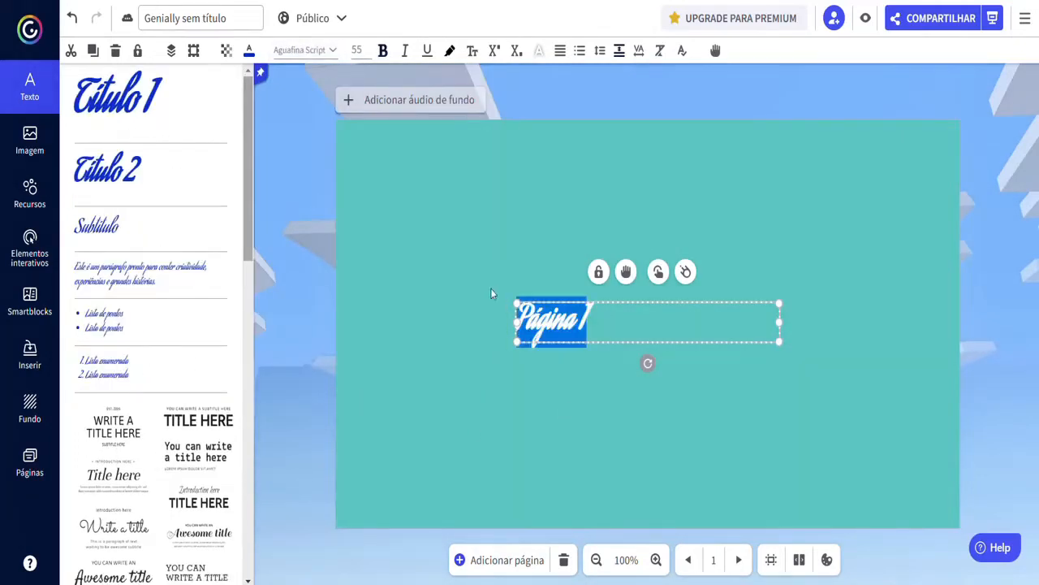
pyautogui.click(384, 52)
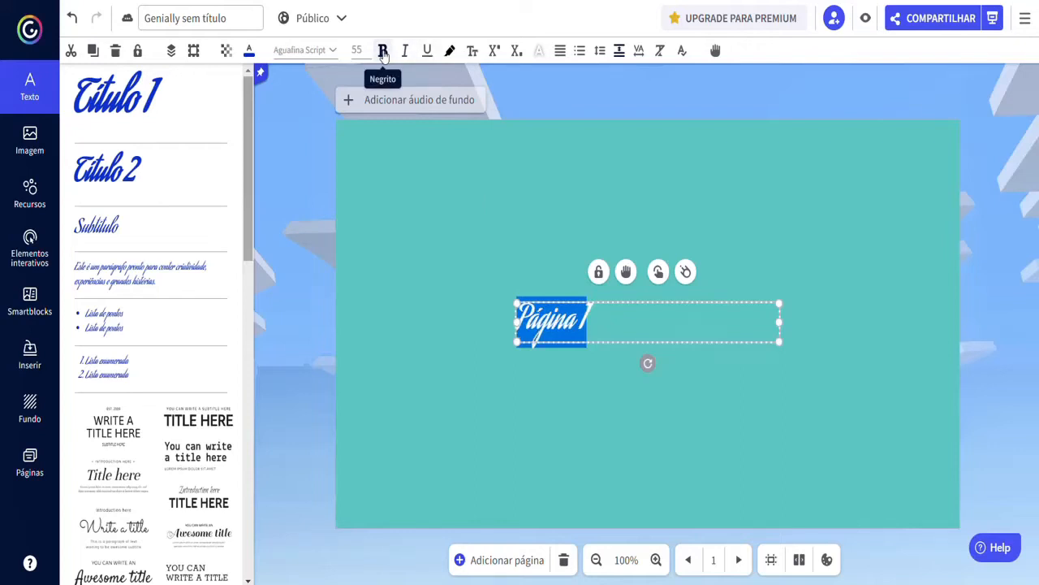
pyautogui.click(384, 52)
pyautogui.click(405, 52)
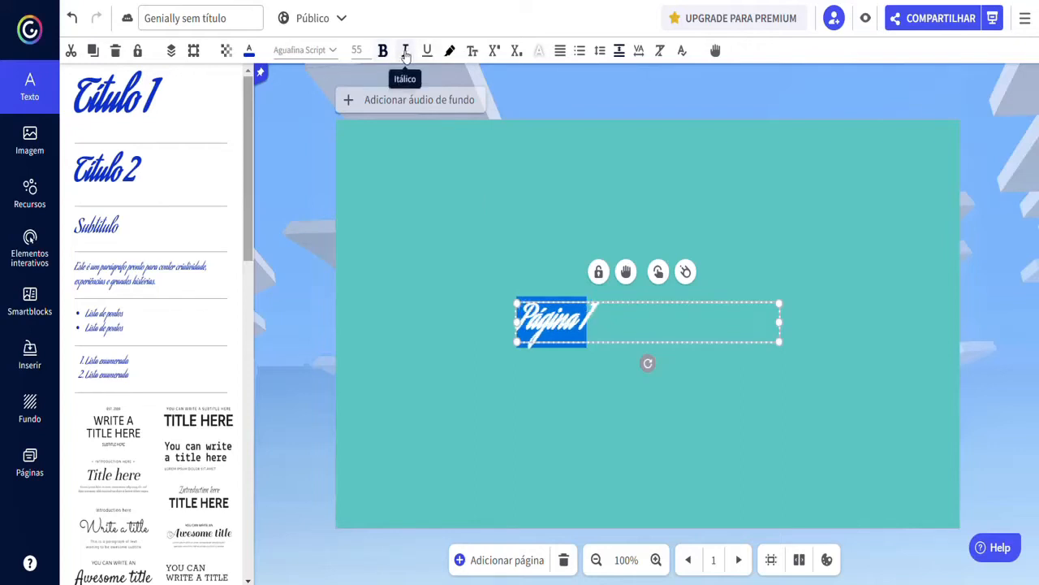
pyautogui.click(406, 51)
pyautogui.click(428, 52)
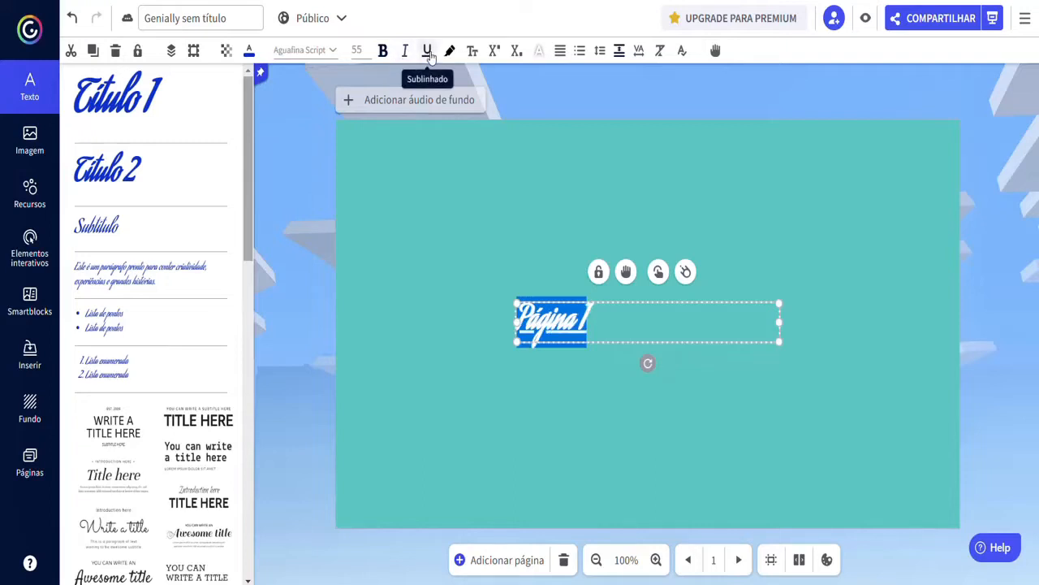
pyautogui.click(428, 52)
pyautogui.click(472, 52)
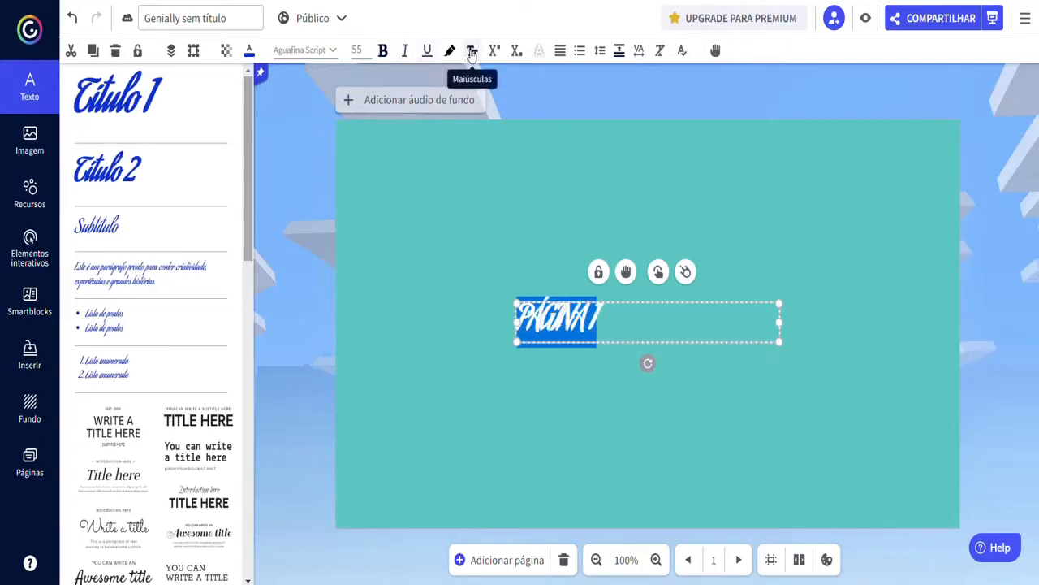
pyautogui.click(472, 52)
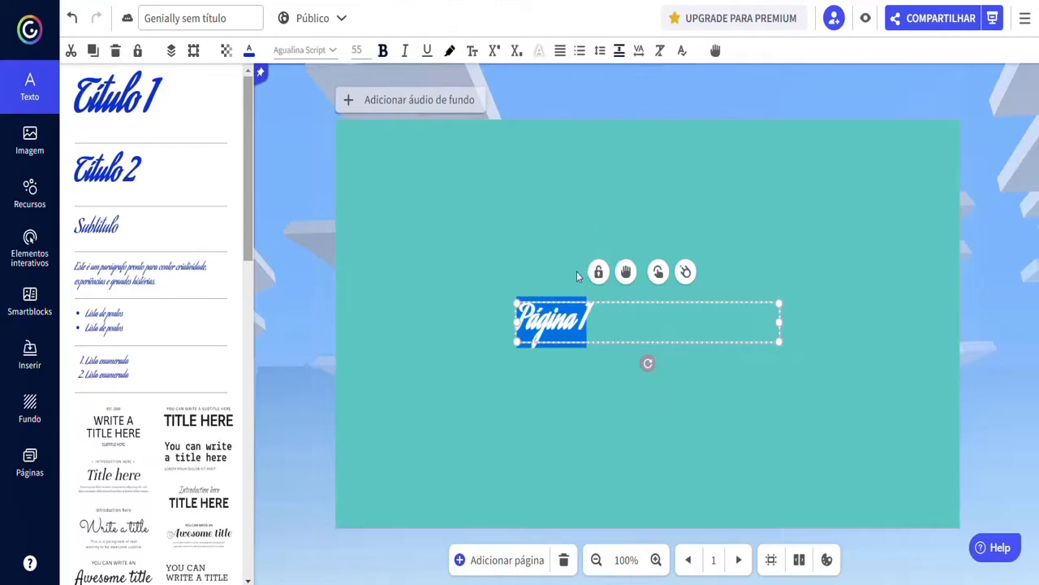
pyautogui.click(471, 396)
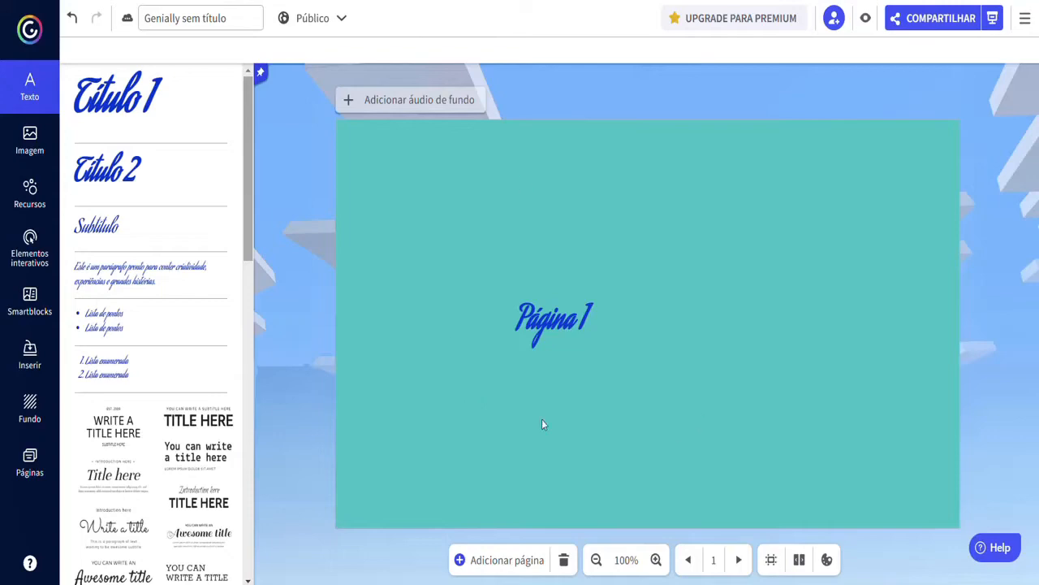
# - Preview the page, try to move the "Página 1" text there, and return to editing
pyautogui.click(865, 18)
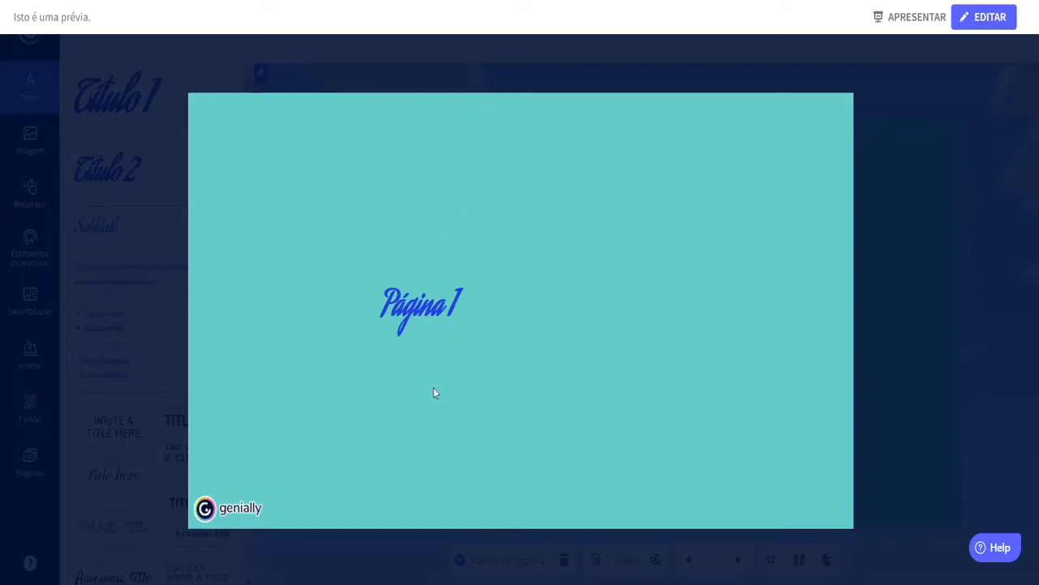
pyautogui.moveTo(430, 311)
pyautogui.mouseDown()
pyautogui.moveTo(439, 309)
pyautogui.moveTo(421, 310)
pyautogui.mouseUp()
pyautogui.click(921, 300)
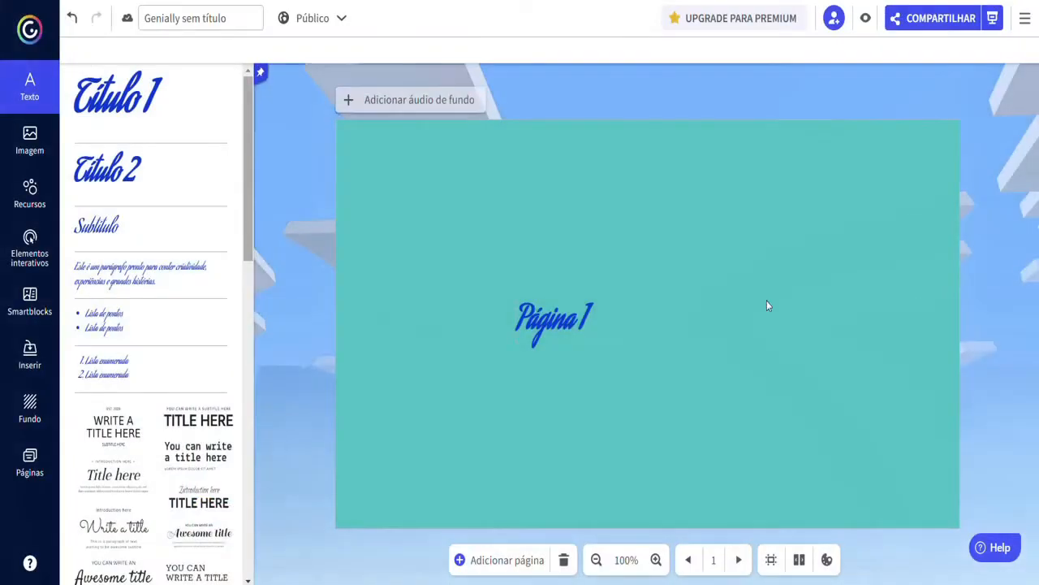
# - Replace the "Página 1" text with "Texto 2"
pyautogui.click(564, 320)
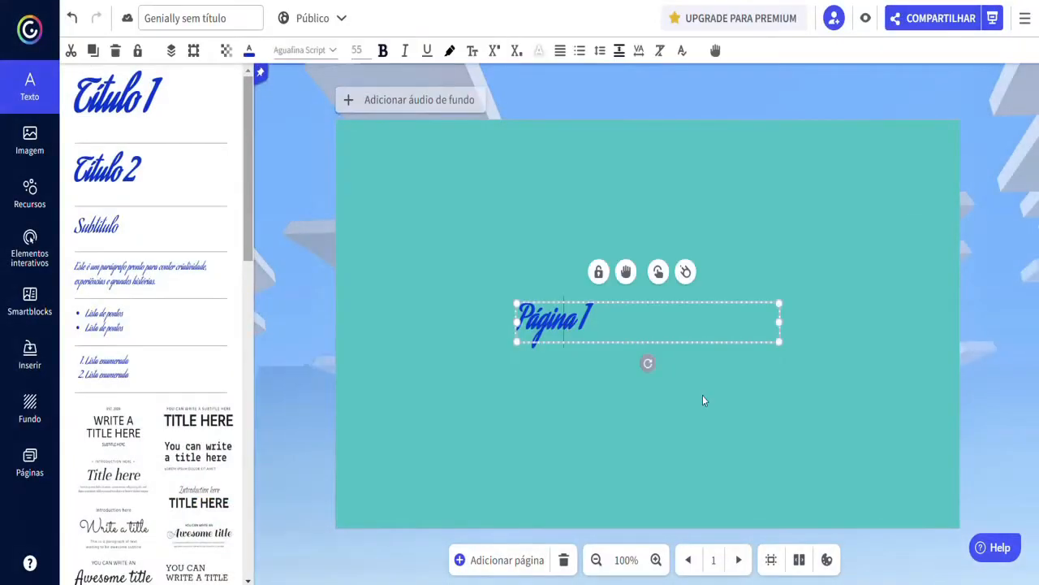
pyautogui.click(590, 358)
pyautogui.click(582, 326)
pyautogui.moveTo(598, 312); pyautogui.dragTo(489, 307)
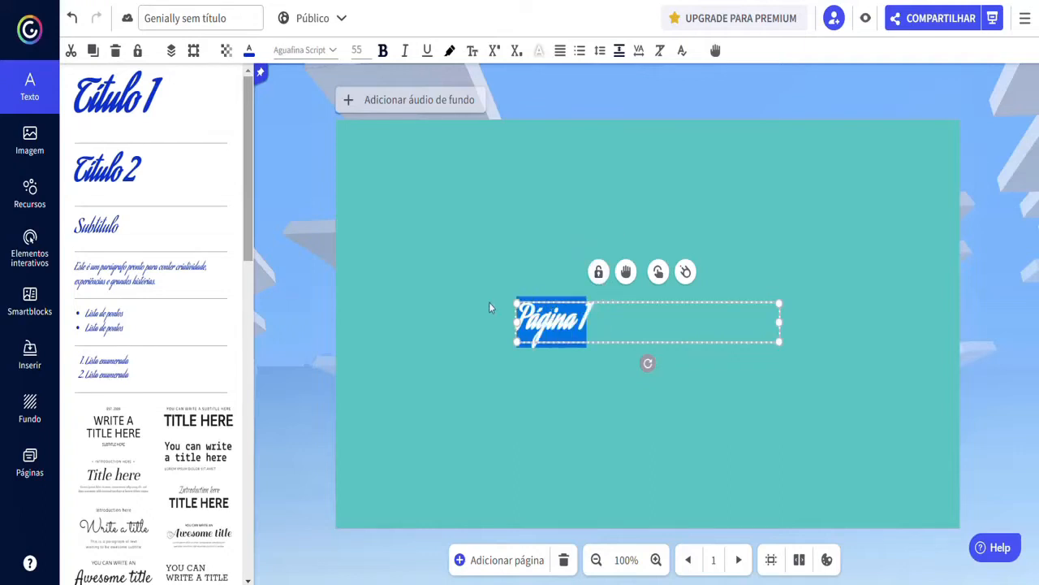
pyautogui.write('Texto 2')
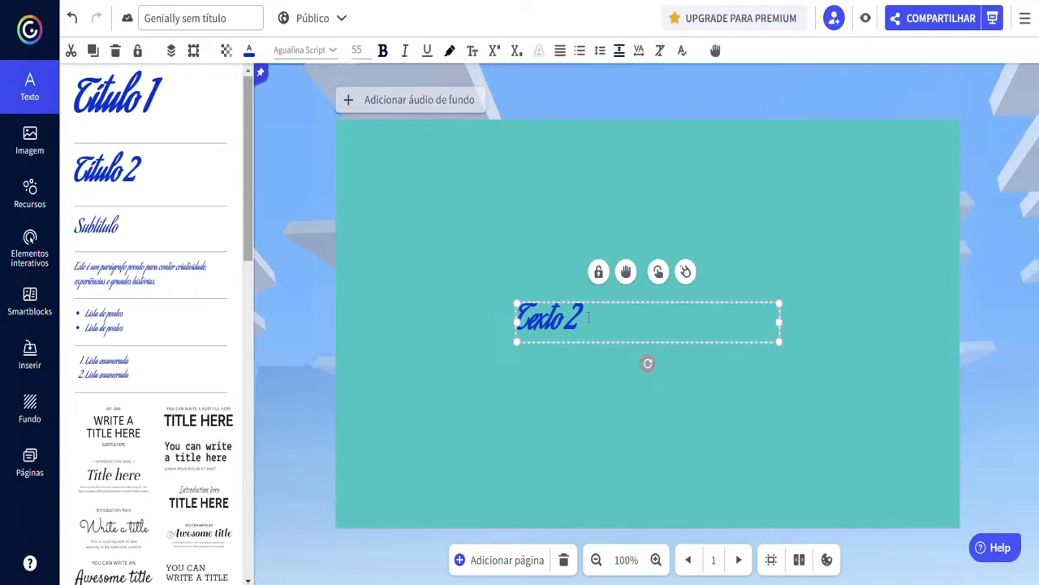
# - Change the typeface of the whole "Texto 2" text to Aldrich
pyautogui.hotkey('ctrl', 'a')
pyautogui.click(299, 50)
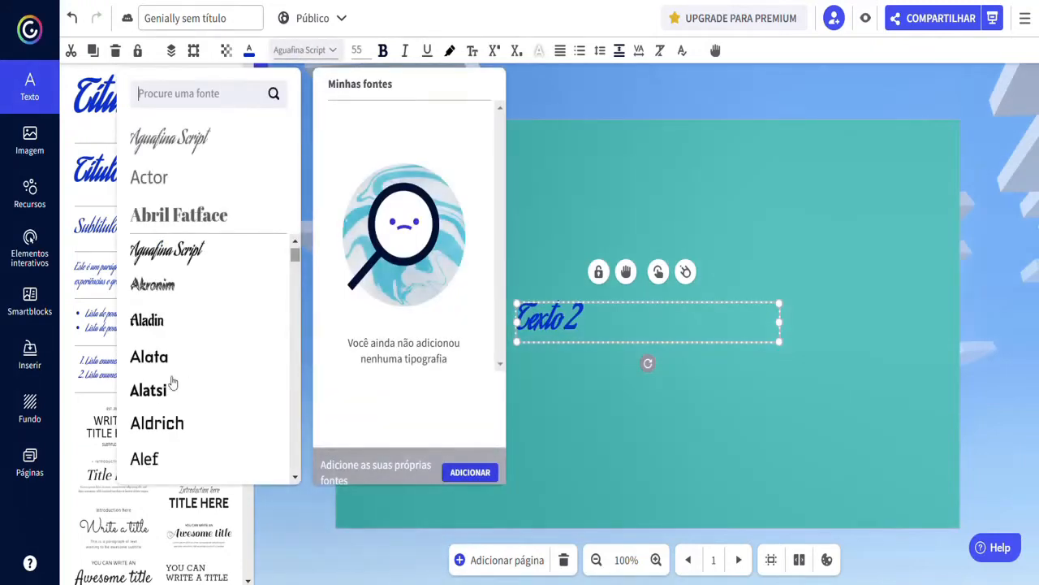
pyautogui.click(154, 423)
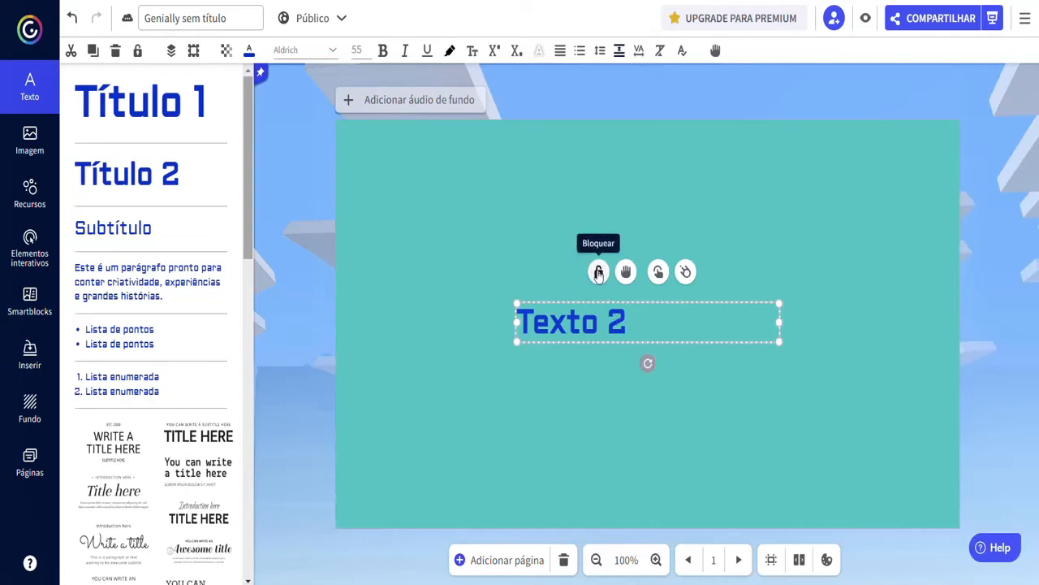
# - Lock the "Texto 2" element, try selecting it, and unlock it again
pyautogui.click(598, 273)
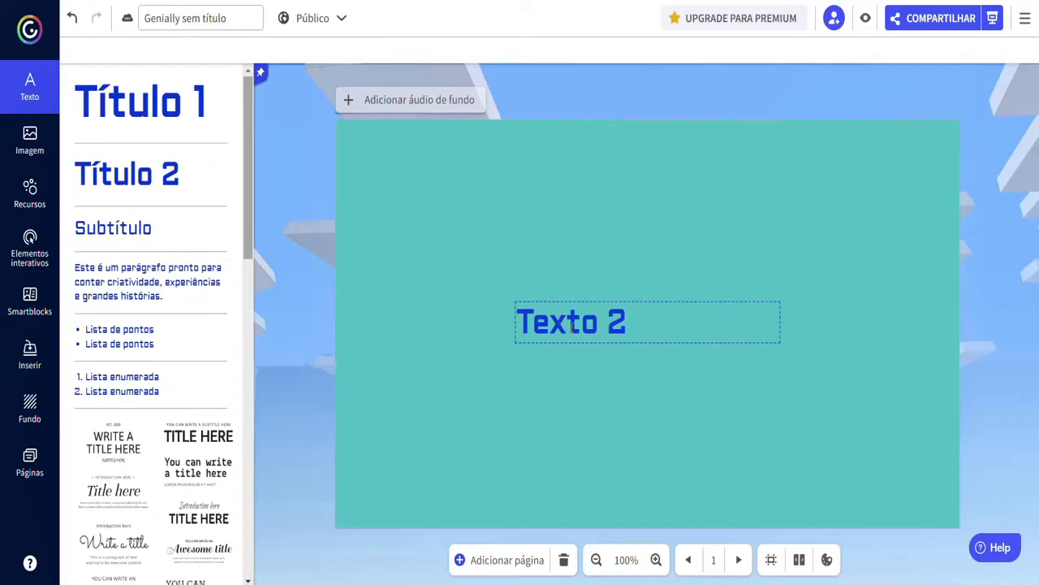
pyautogui.click(572, 325)
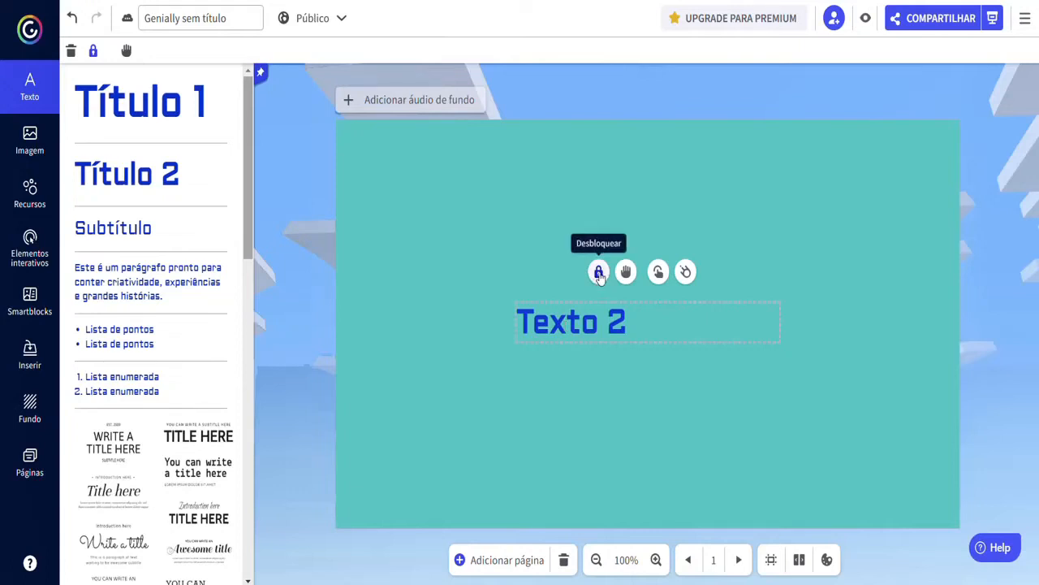
pyautogui.click(599, 273)
# - Shift the "Texto 2" element slightly to the left on the page and keep it selected
pyautogui.moveTo(592, 323); pyautogui.dragTo(571, 323)
pyautogui.doubleClick(562, 319)
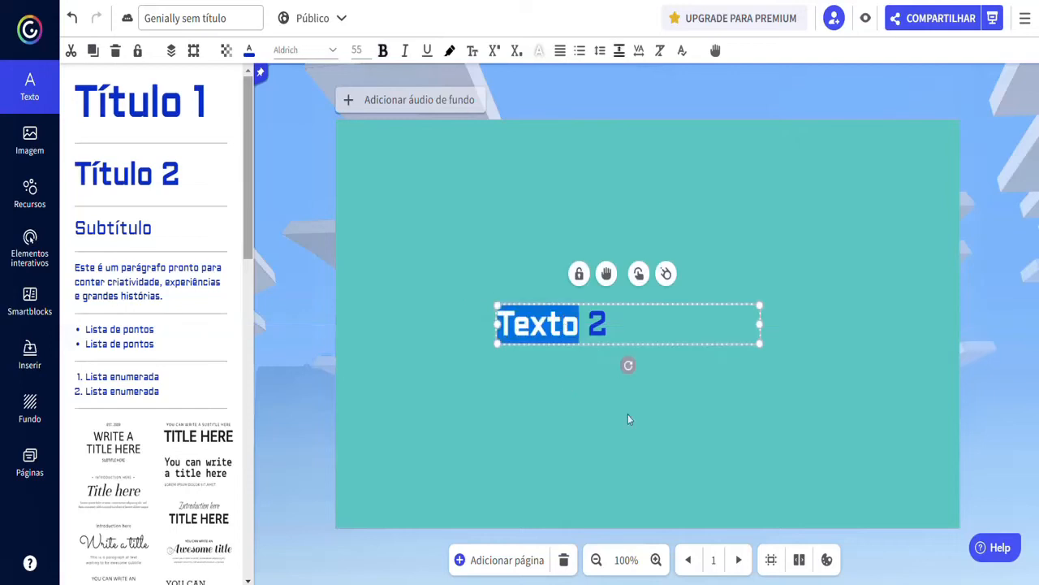
pyautogui.click(578, 379)
pyautogui.click(569, 336)
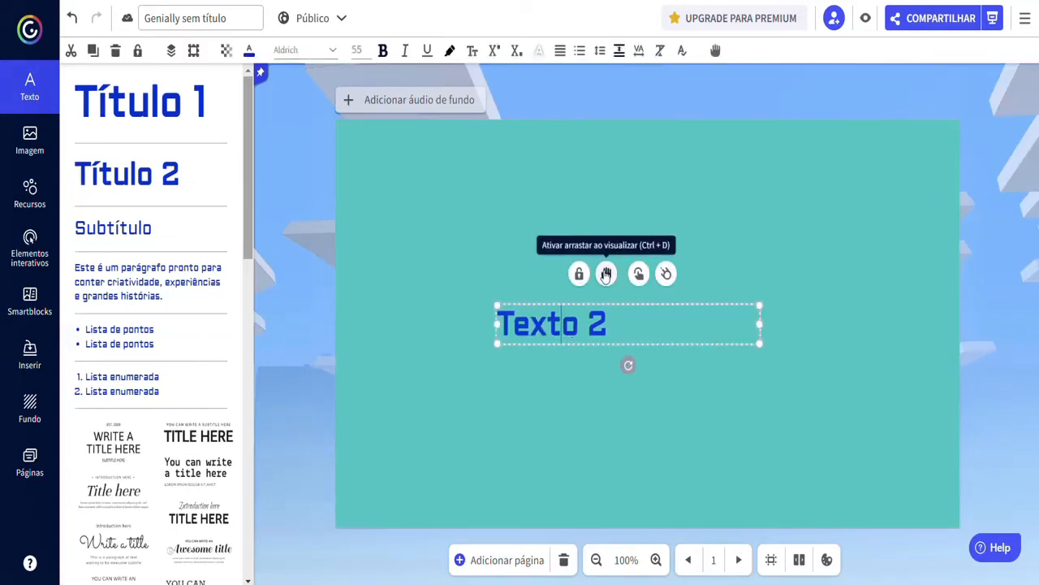
# - Make the "Texto 2" element draggable during viewing and deselect it
pyautogui.click(606, 274)
pyautogui.click(606, 274)
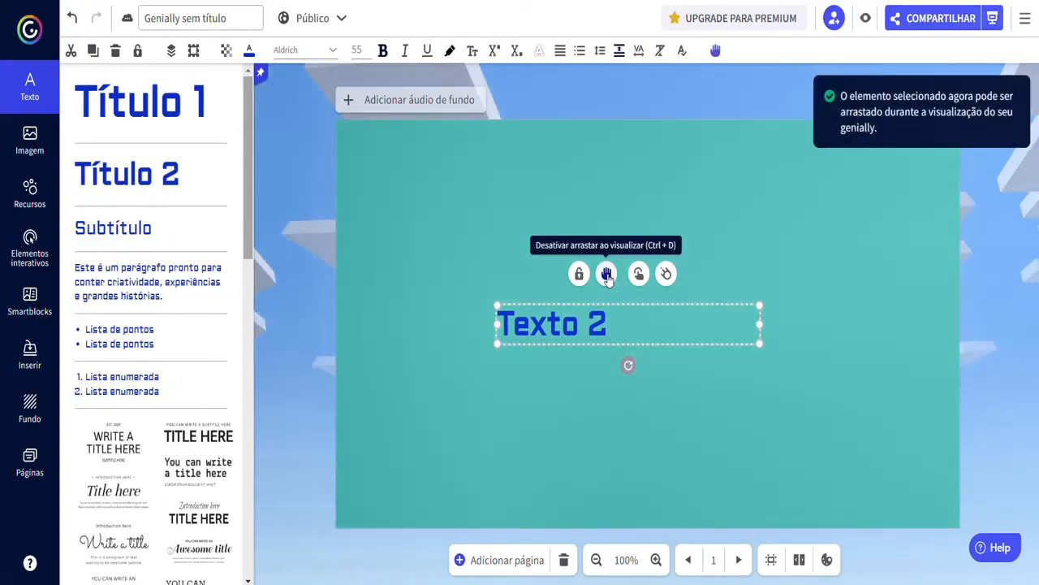
pyautogui.click(660, 431)
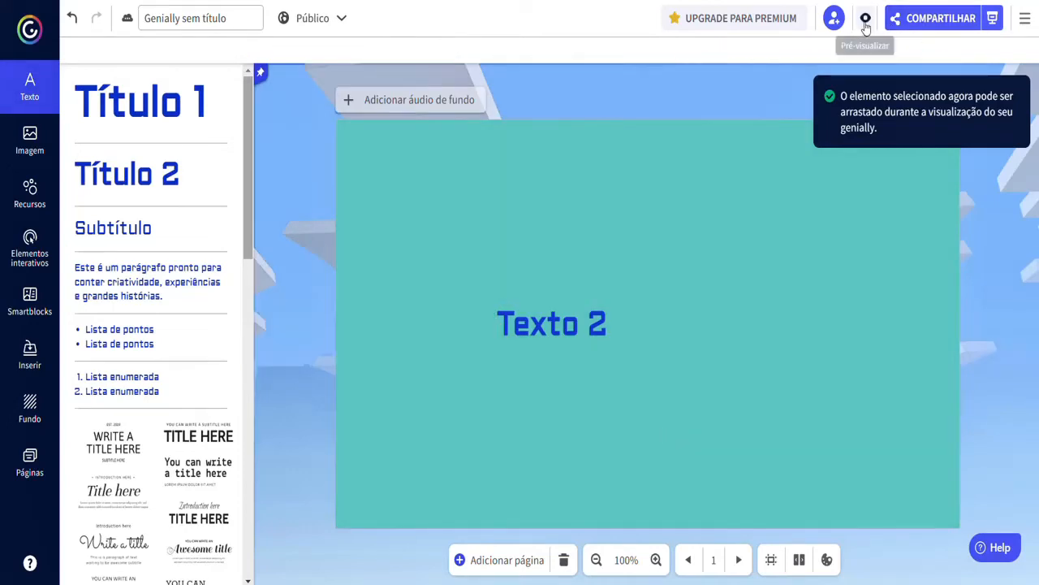
# - Preview the page, test moving "Texto 2" toward the page's upper-left area, and return to editing
pyautogui.click(866, 20)
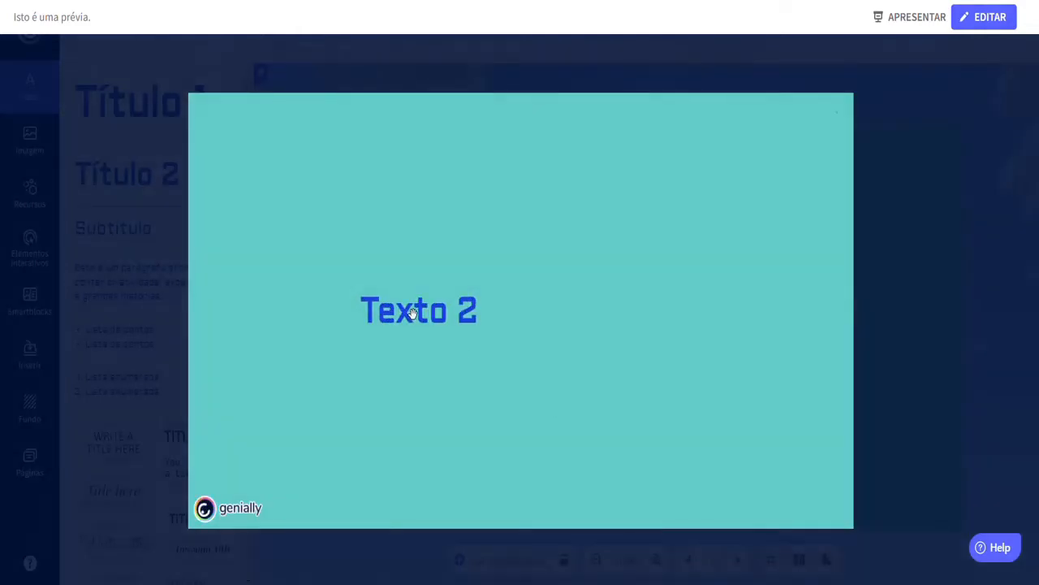
pyautogui.moveTo(411, 313); pyautogui.dragTo(366, 211)
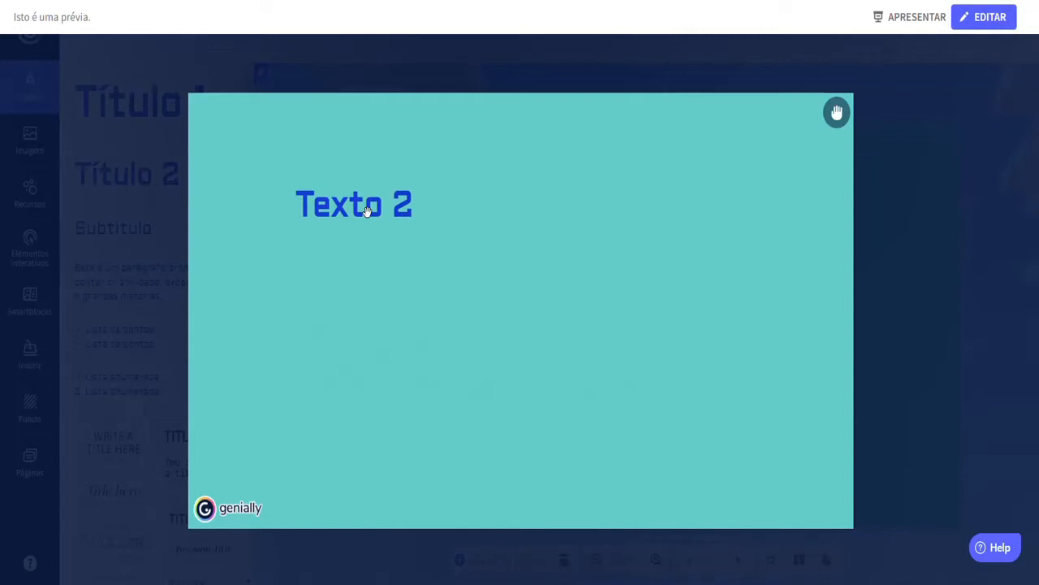
pyautogui.click(890, 260)
# - Review the animation types, directions and effects available for the "Texto 2" element without applying any
pyautogui.click(558, 326)
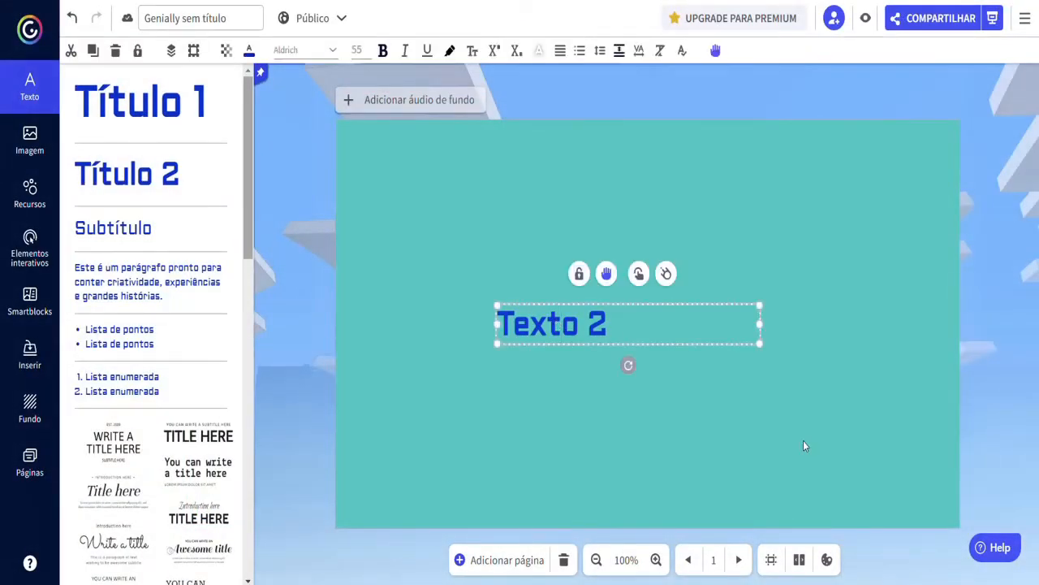
pyautogui.click(666, 273)
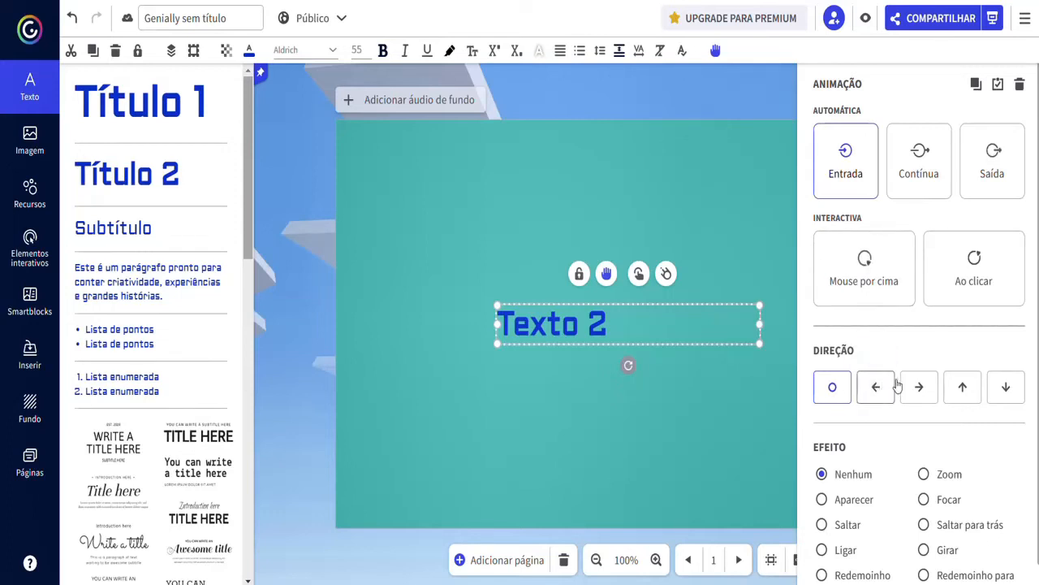
pyautogui.scroll(-1, 939, 453)
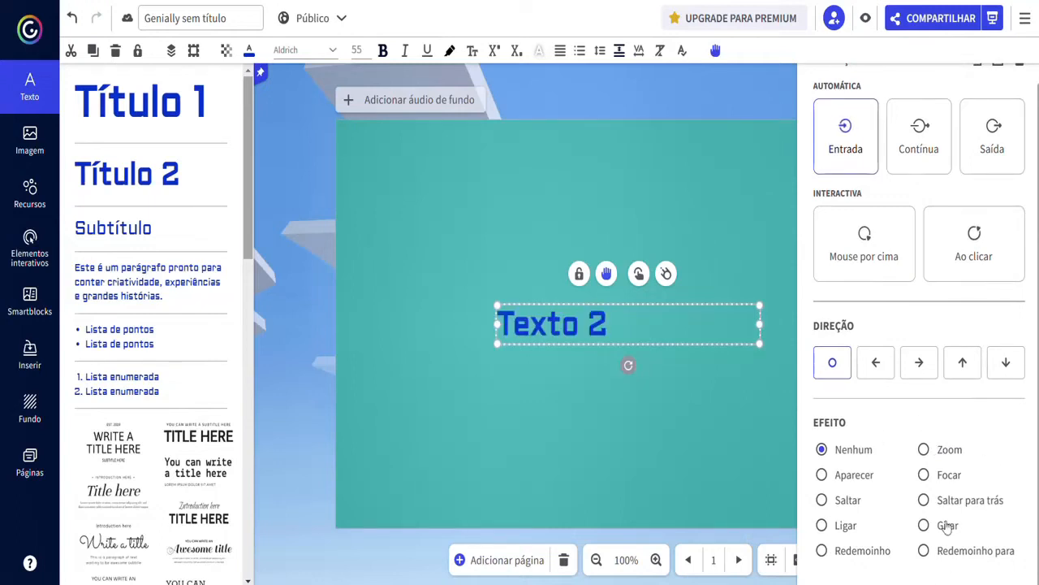
pyautogui.click(731, 471)
# - Add a Tooltip interactivity reading "Informação interessante" to the "Texto 2" element, save it and deselect the element
pyautogui.click(586, 321)
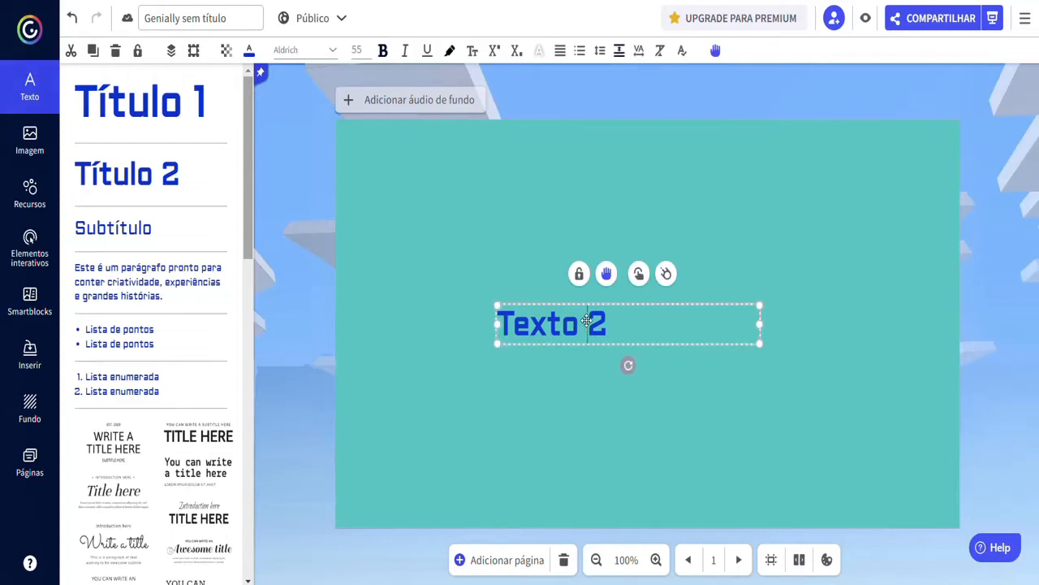
pyautogui.moveTo(605, 325); pyautogui.dragTo(493, 327)
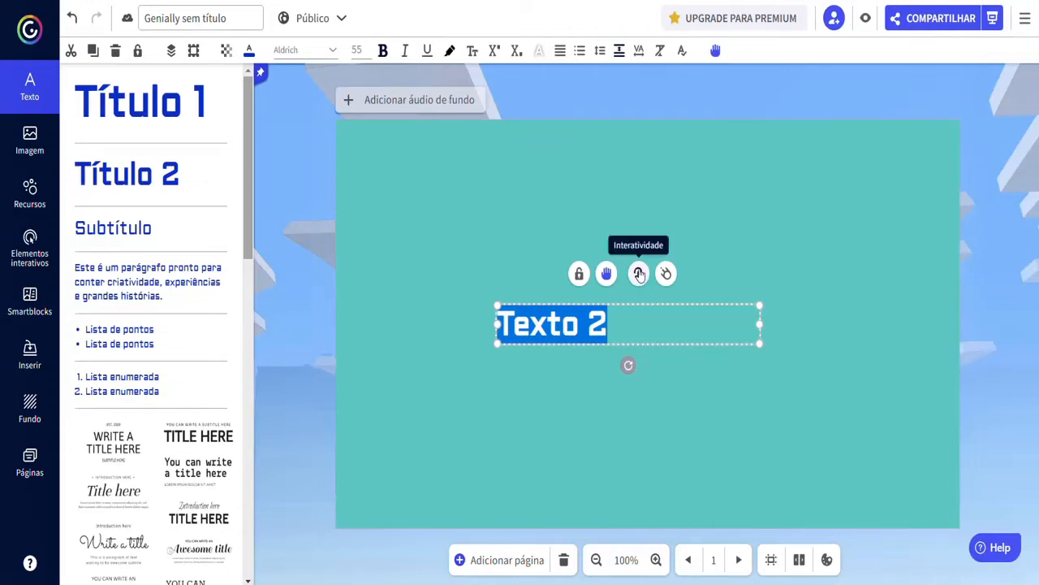
pyautogui.click(639, 274)
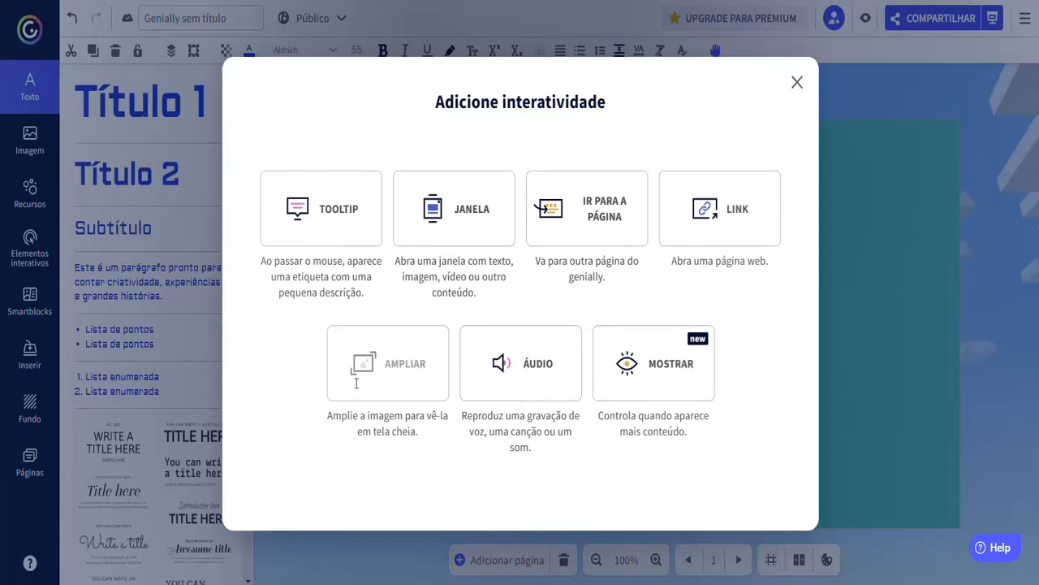
pyautogui.click(332, 215)
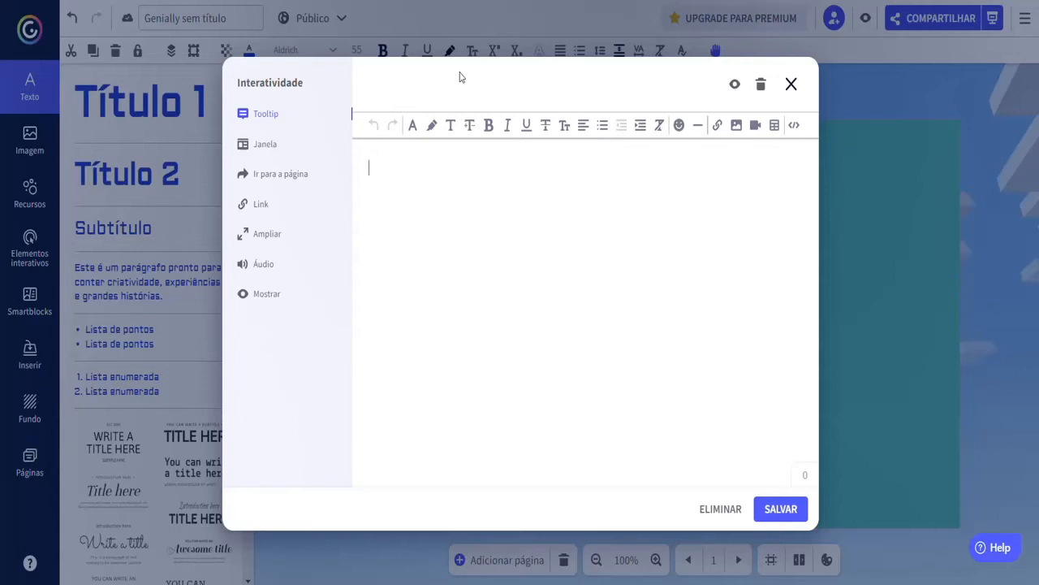
pyautogui.write('Informação interessante')
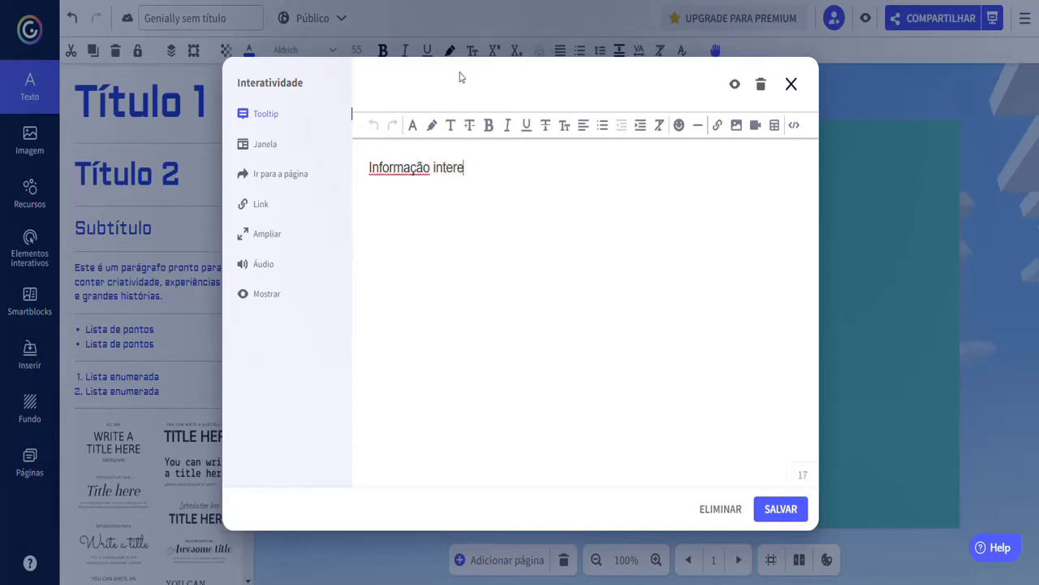
pyautogui.click(781, 509)
pyautogui.click(737, 436)
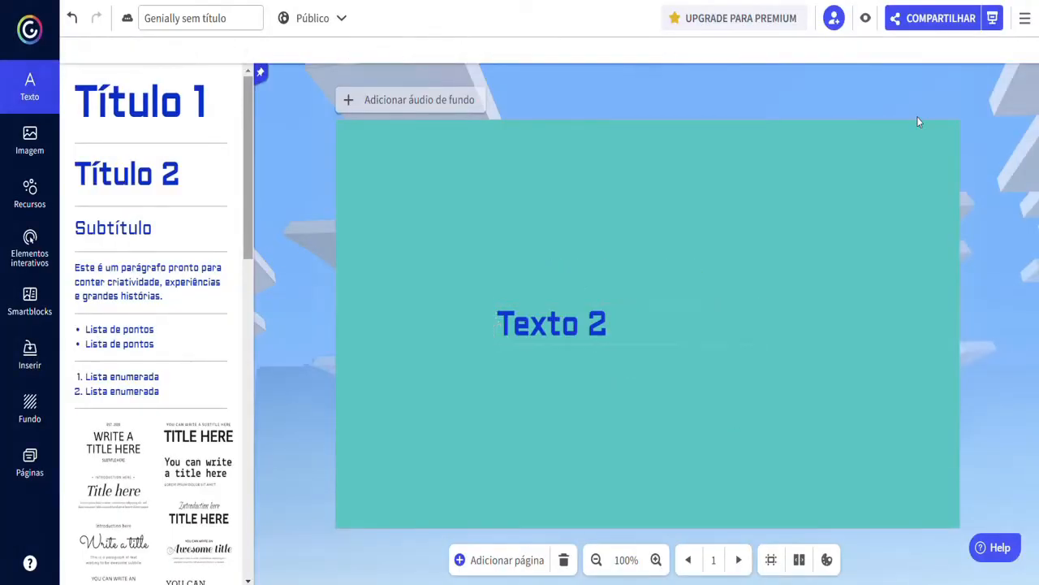
# - Preview the page, check the tooltip on "Texto 2", and return to editing
pyautogui.click(866, 18)
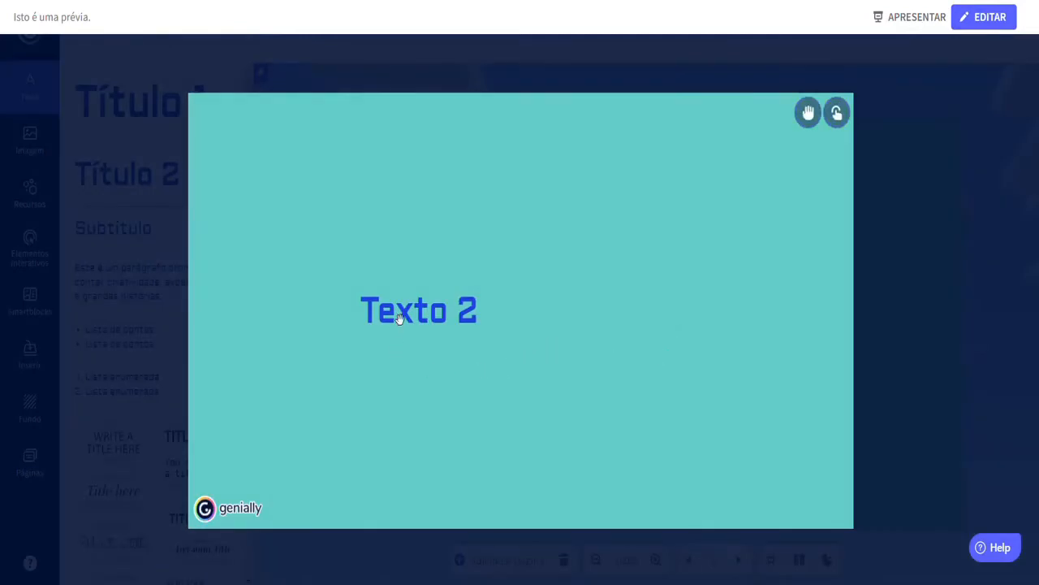
pyautogui.moveTo(399, 315)
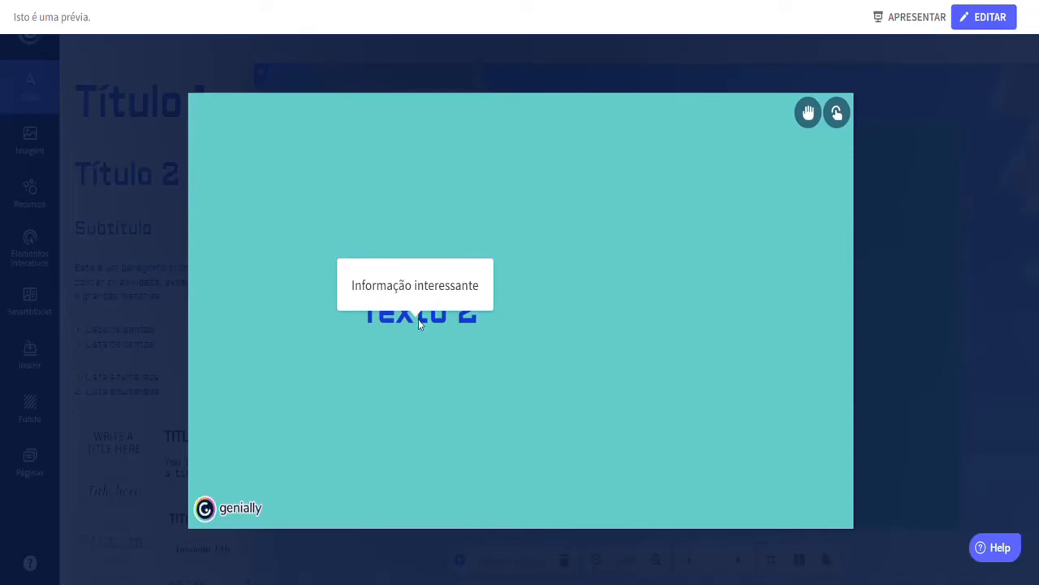
pyautogui.click(908, 259)
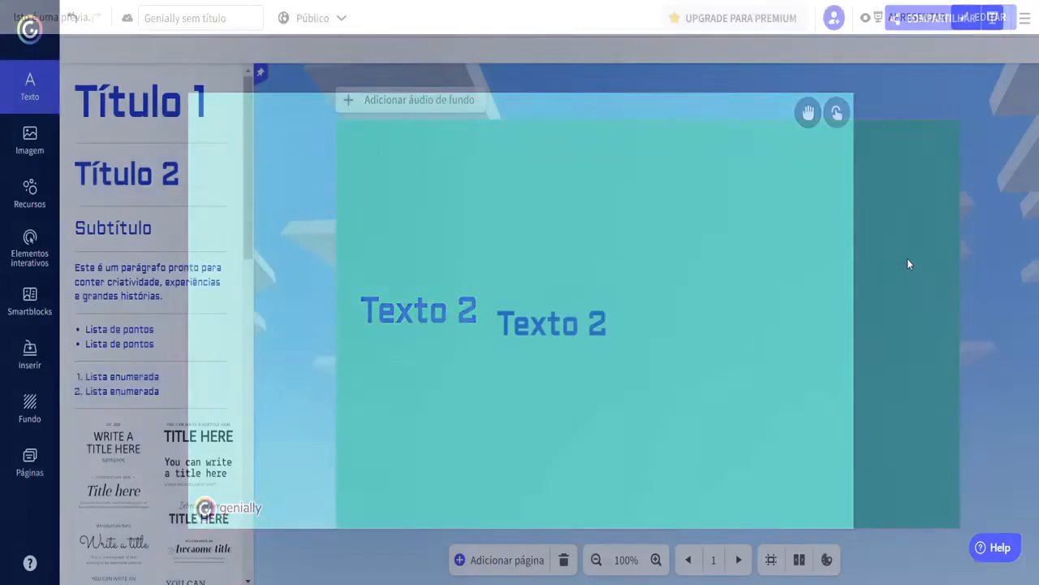
# - Remove the Tooltip interactivity from the "Texto 2" element
pyautogui.click(585, 329)
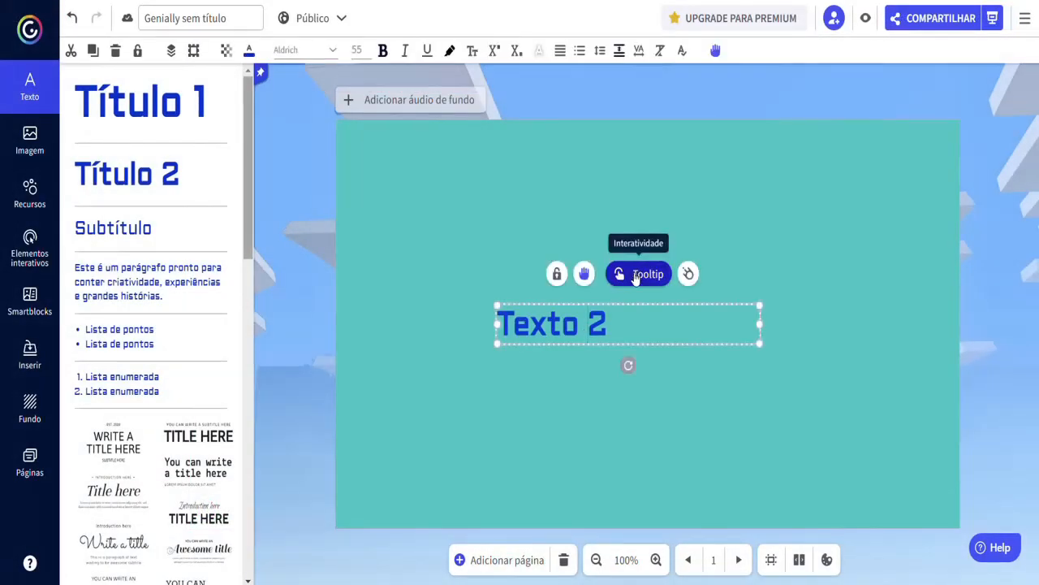
pyautogui.click(636, 275)
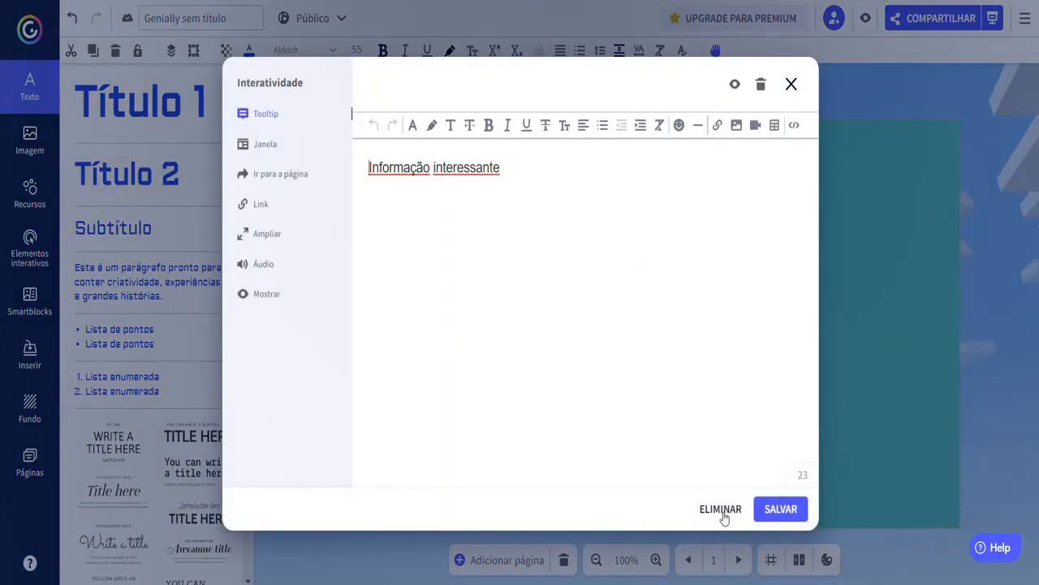
pyautogui.click(720, 509)
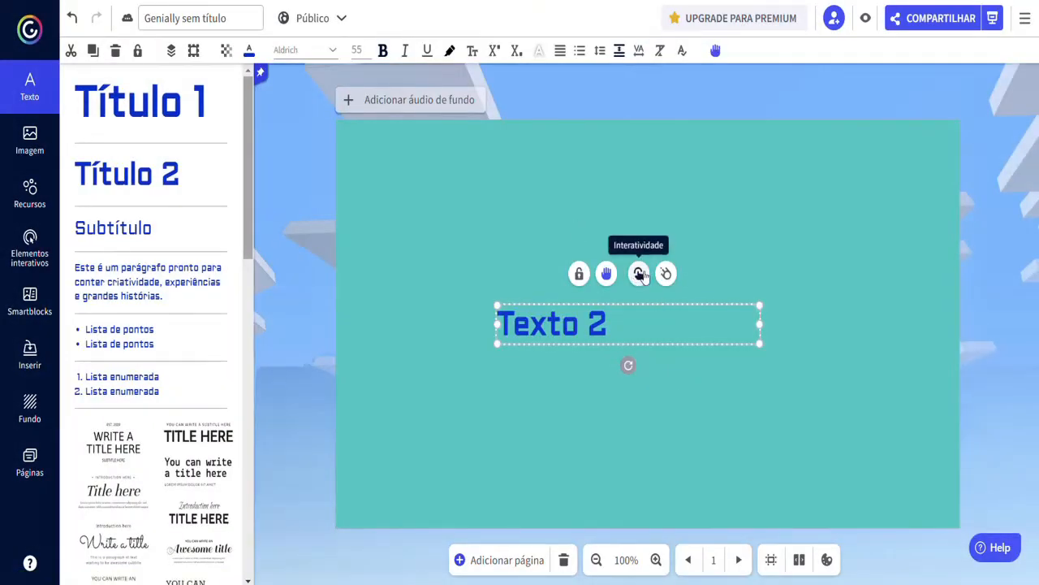
# - Add a Janela interactivity to "Texto 2" with the text "Informação visto quando se clica" and save it
pyautogui.click(639, 275)
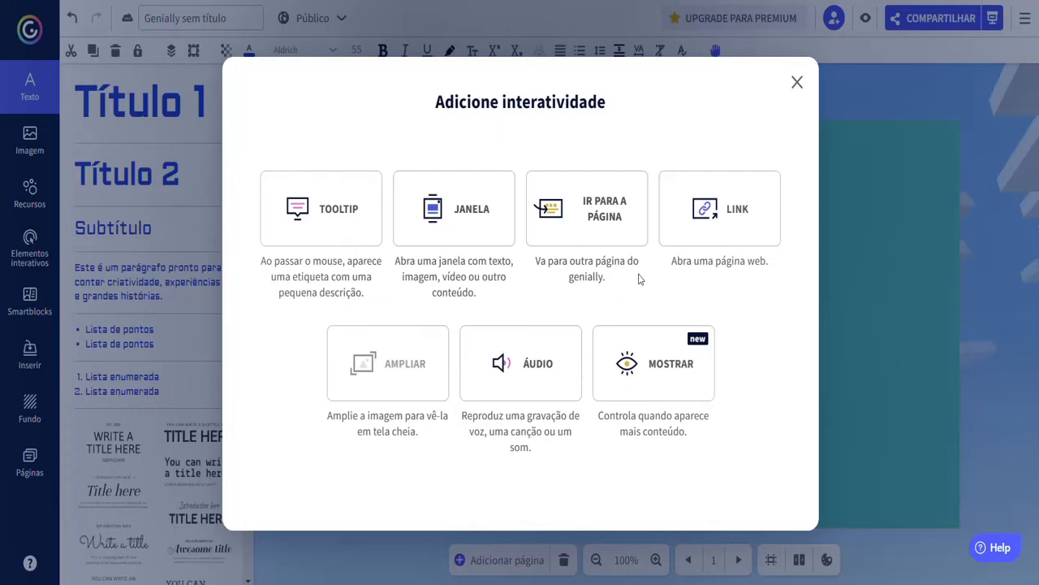
pyautogui.click(469, 216)
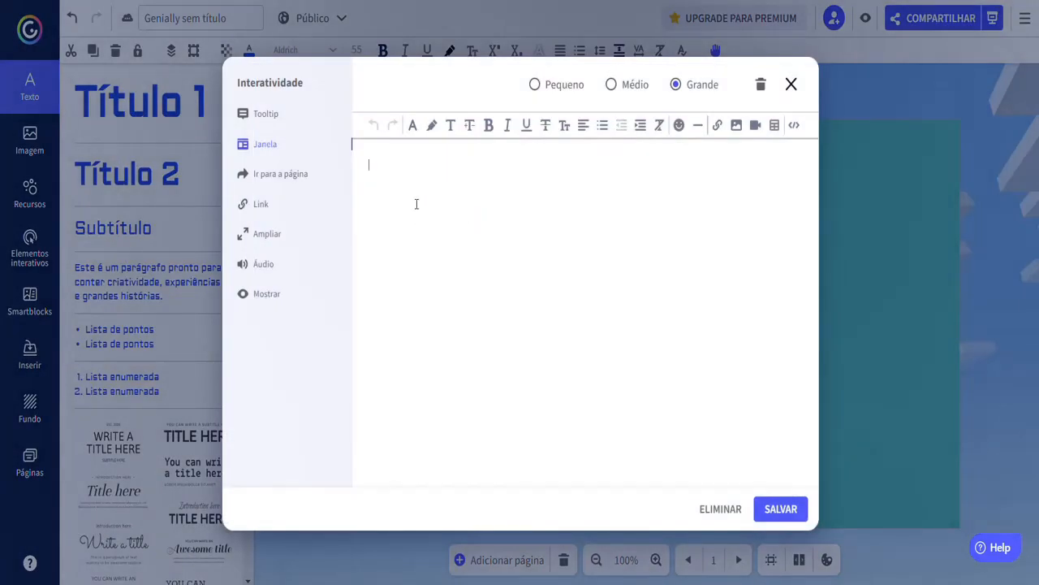
pyautogui.write('Informação visto quan')
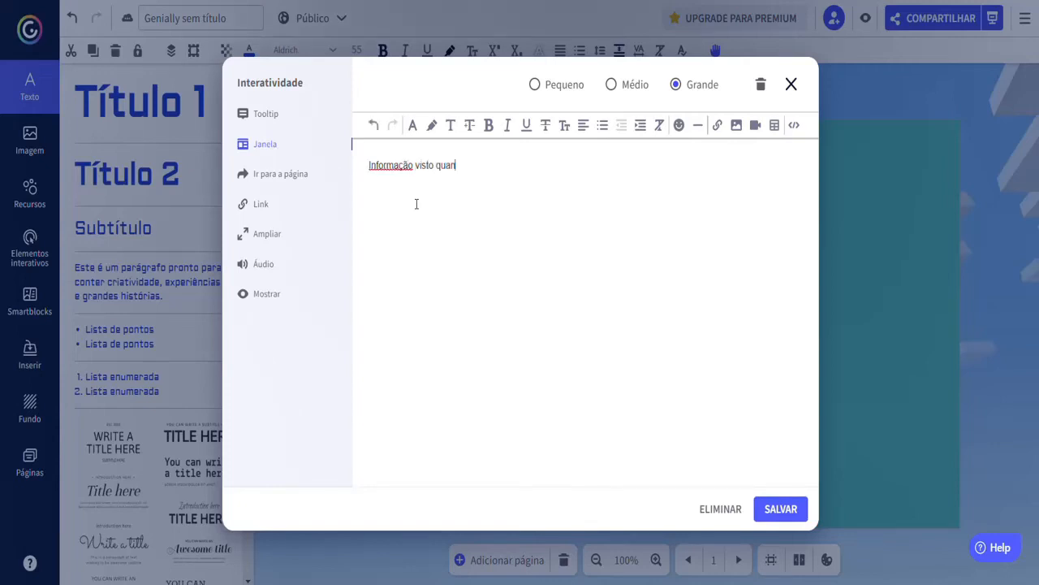
pyautogui.write('do se clica')
pyautogui.click(779, 510)
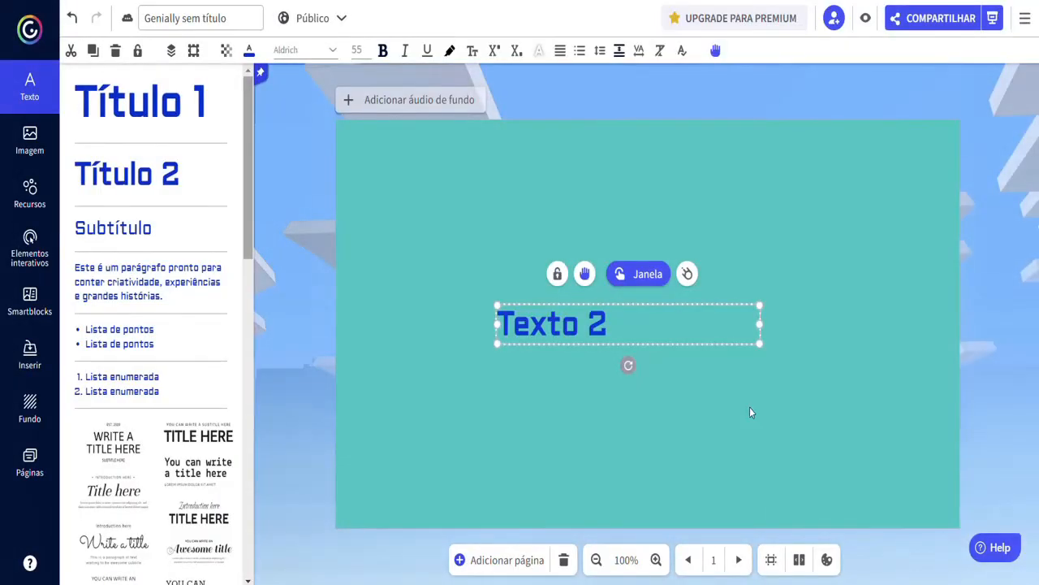
# - Preview the page, open and close the pop-up window of "Texto 2", and return to editing
pyautogui.click(865, 18)
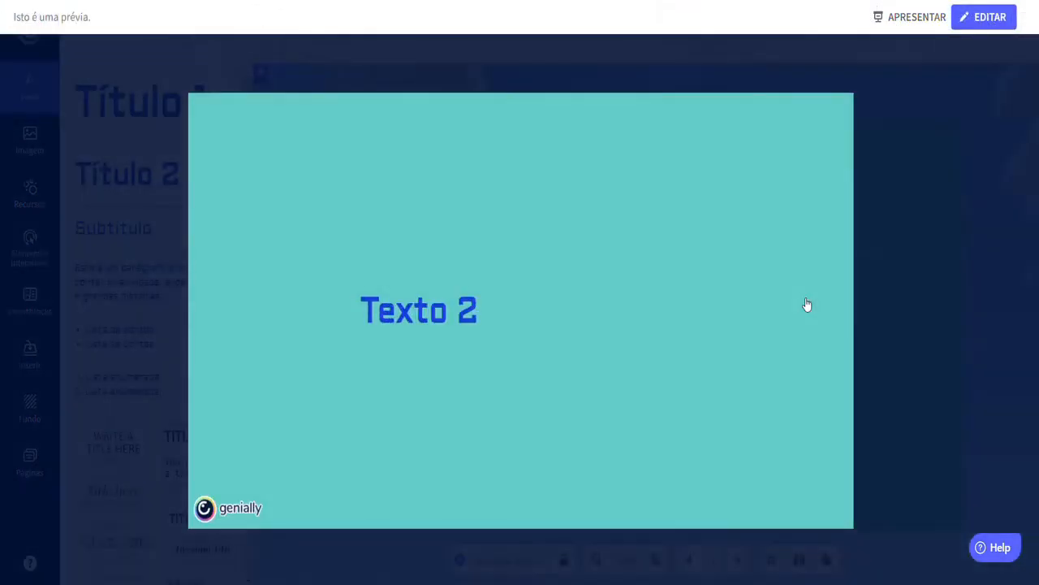
pyautogui.click(429, 315)
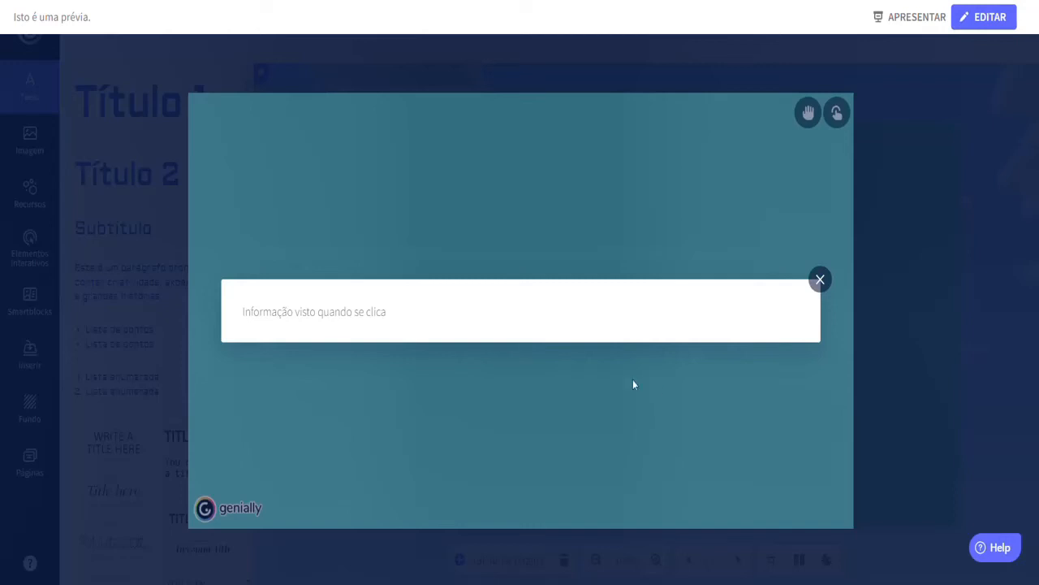
pyautogui.click(820, 280)
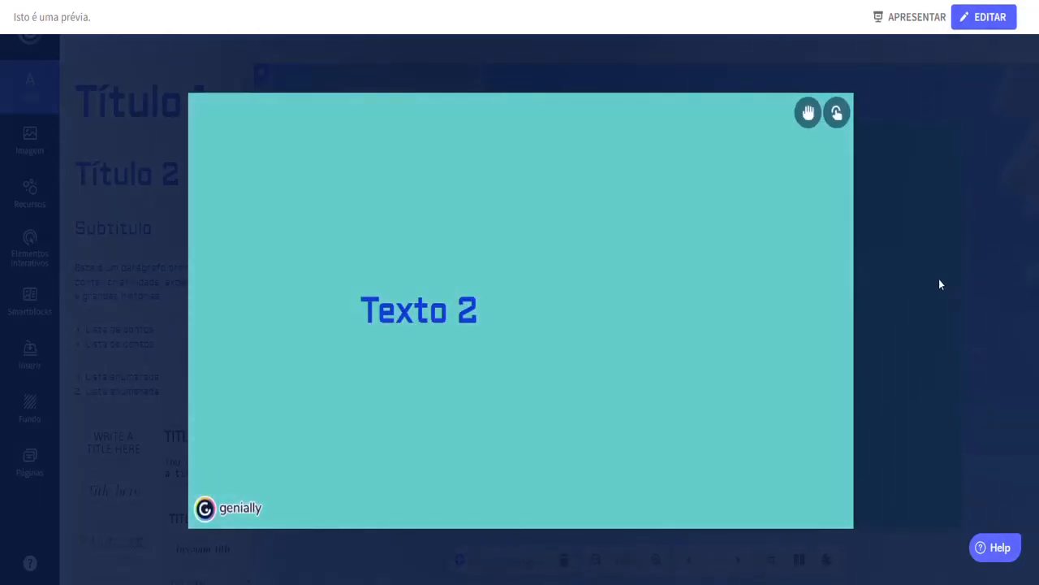
pyautogui.press('Escape')
# - Try the Pequeno, Médio and Grande sizes for the "Texto 2" pop-up window, and remove its Janela interactivity
pyautogui.click(561, 315)
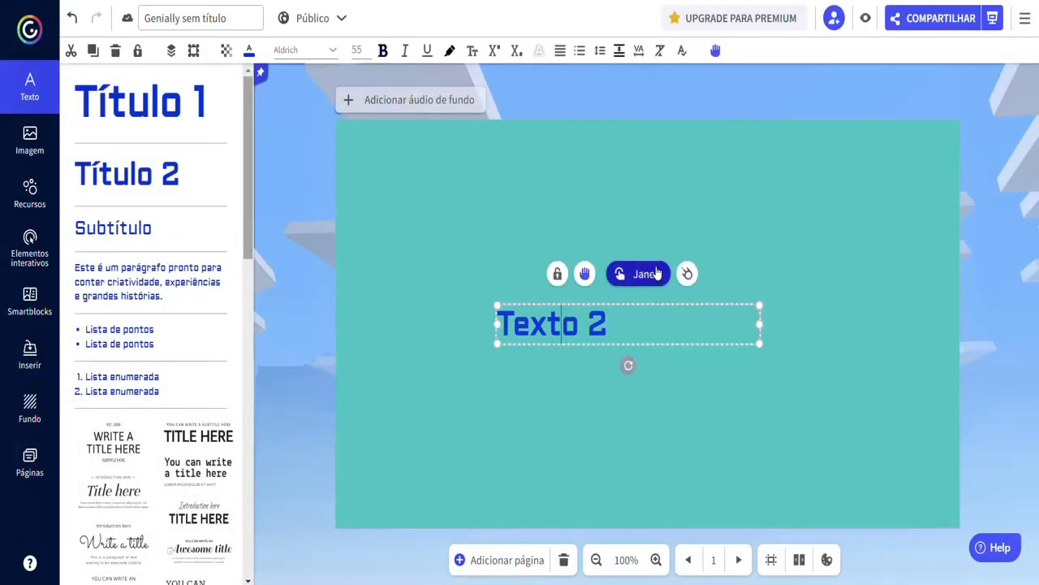
pyautogui.click(636, 274)
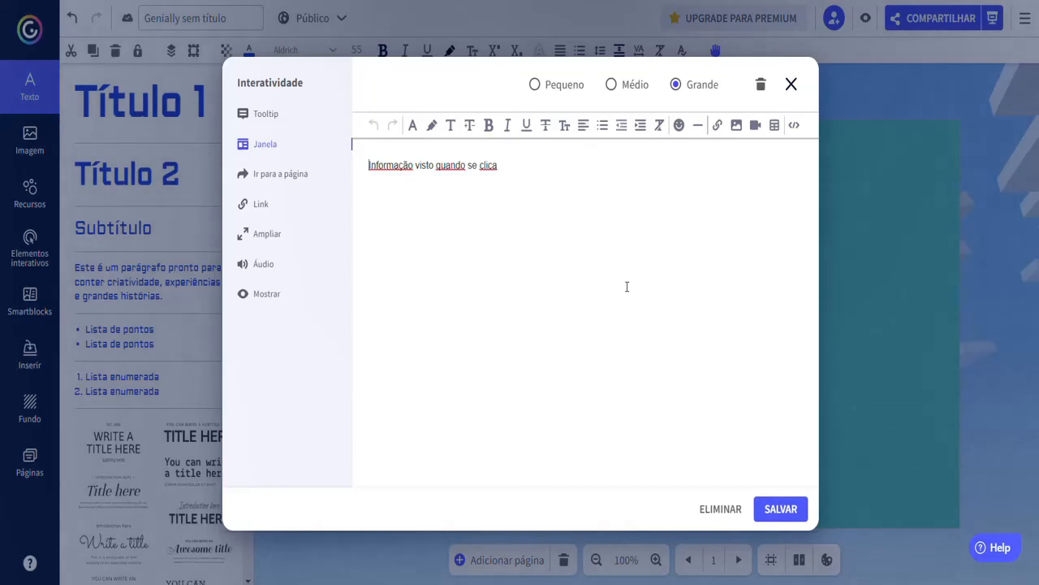
pyautogui.click(535, 85)
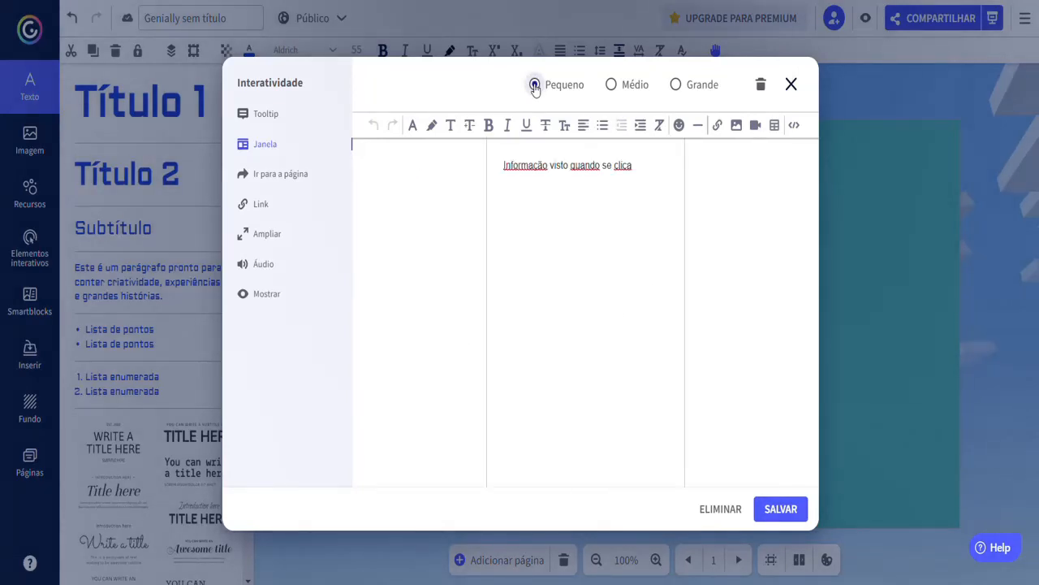
pyautogui.click(612, 85)
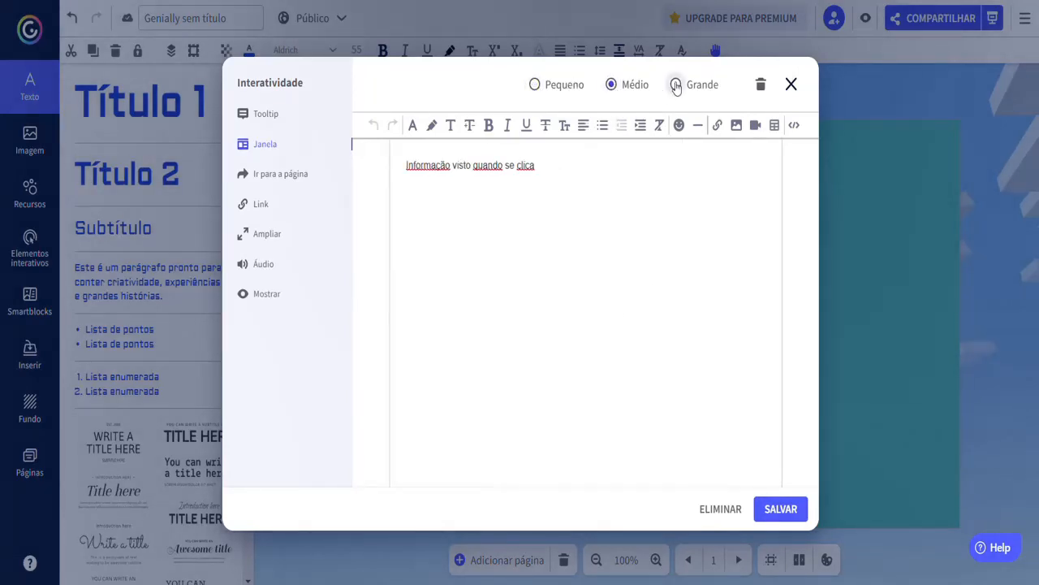
pyautogui.click(675, 85)
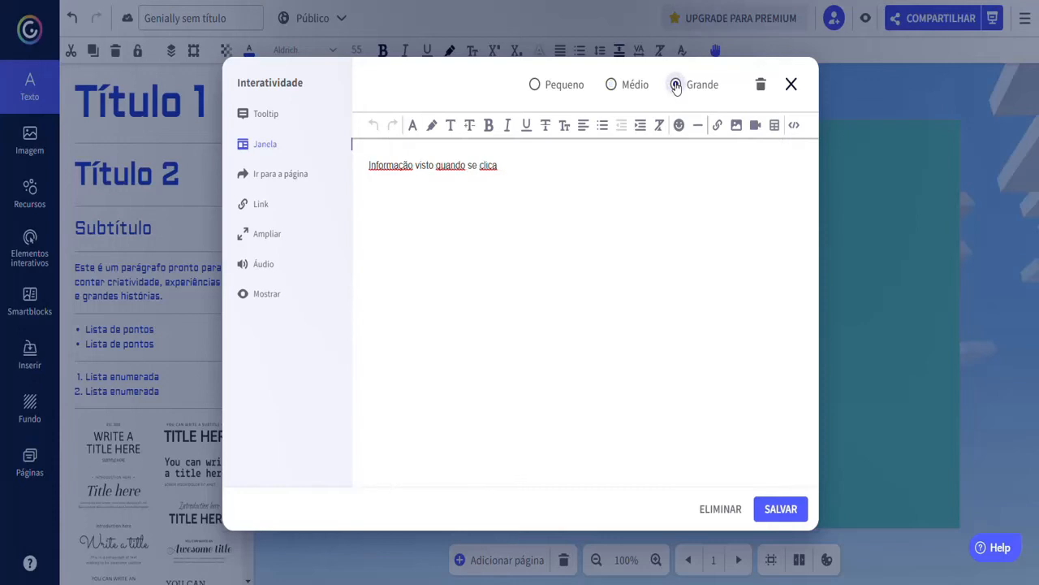
pyautogui.click(712, 514)
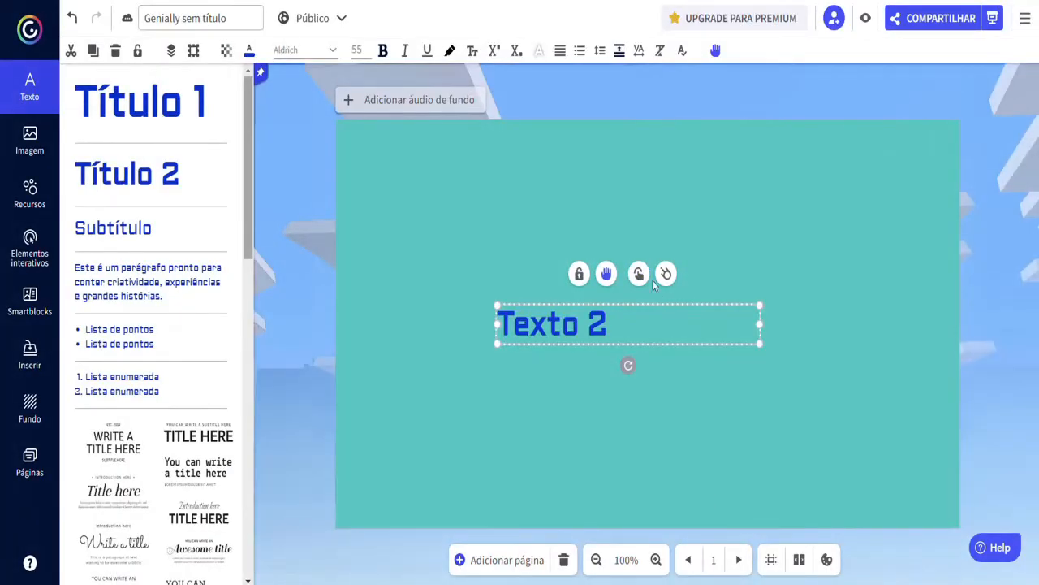
# - Add an "Ir para a página" interactivity linking "Texto 2" to page 2 (pag_2) and save it
pyautogui.click(645, 274)
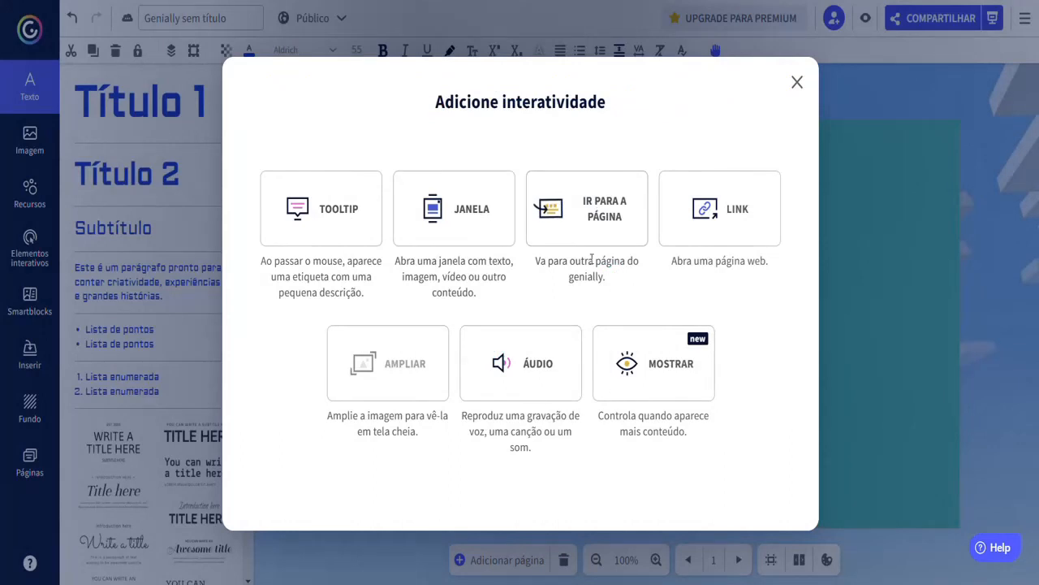
pyautogui.click(610, 209)
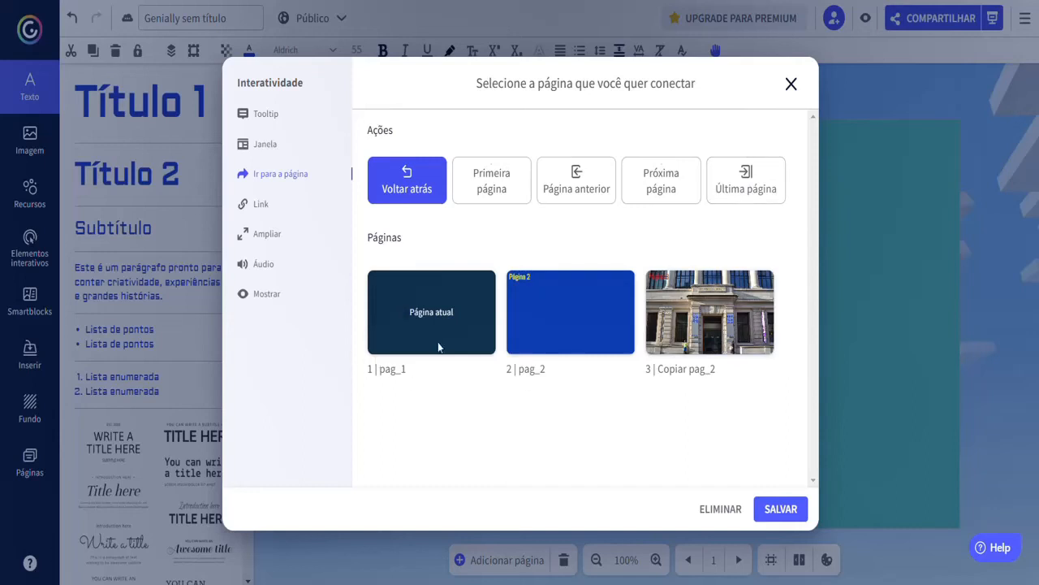
pyautogui.click(599, 324)
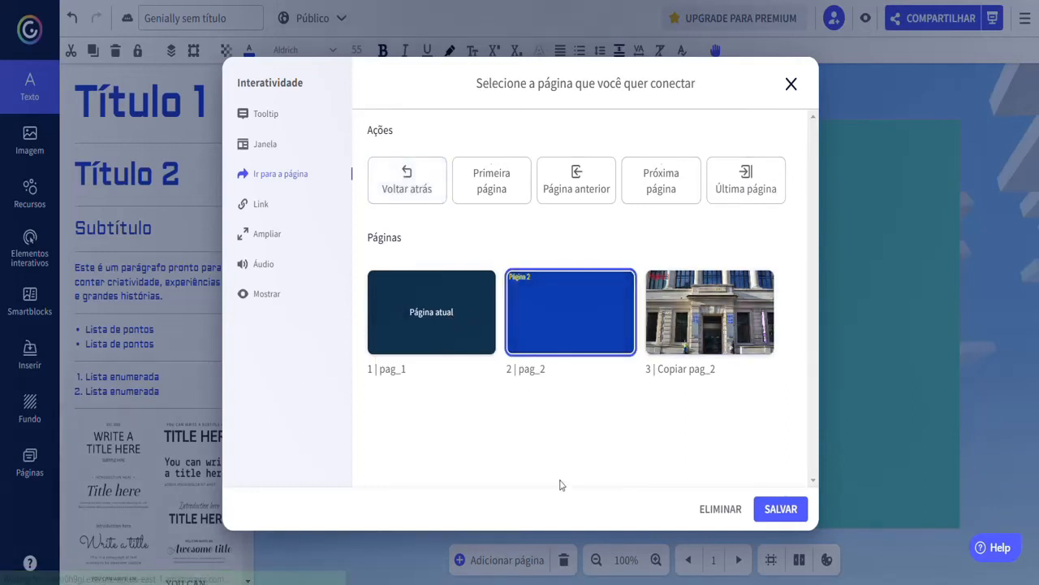
pyautogui.click(773, 511)
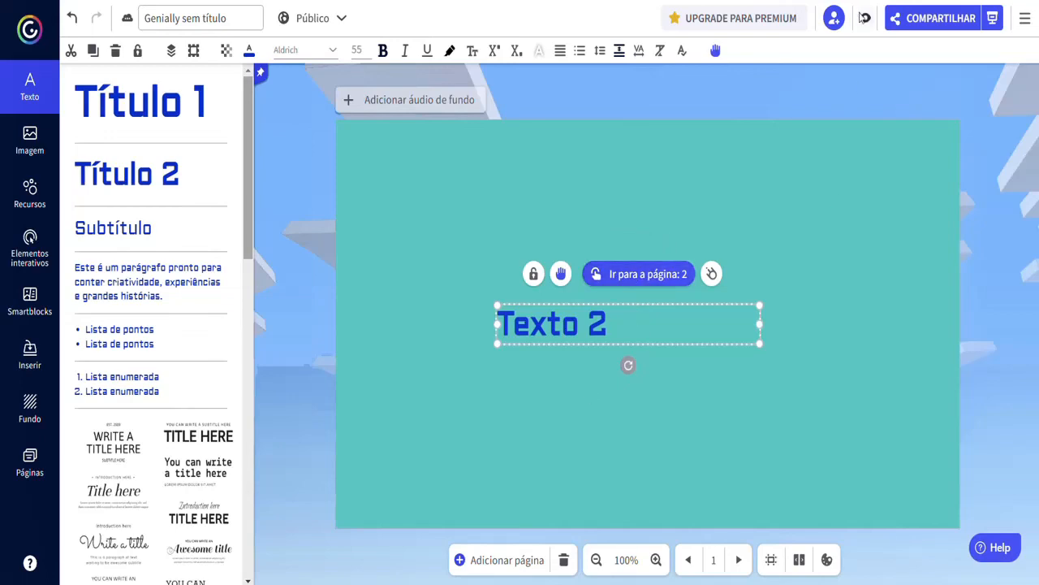
# - Preview the page, follow the page link on "Texto 2", and return to editing
pyautogui.click(866, 19)
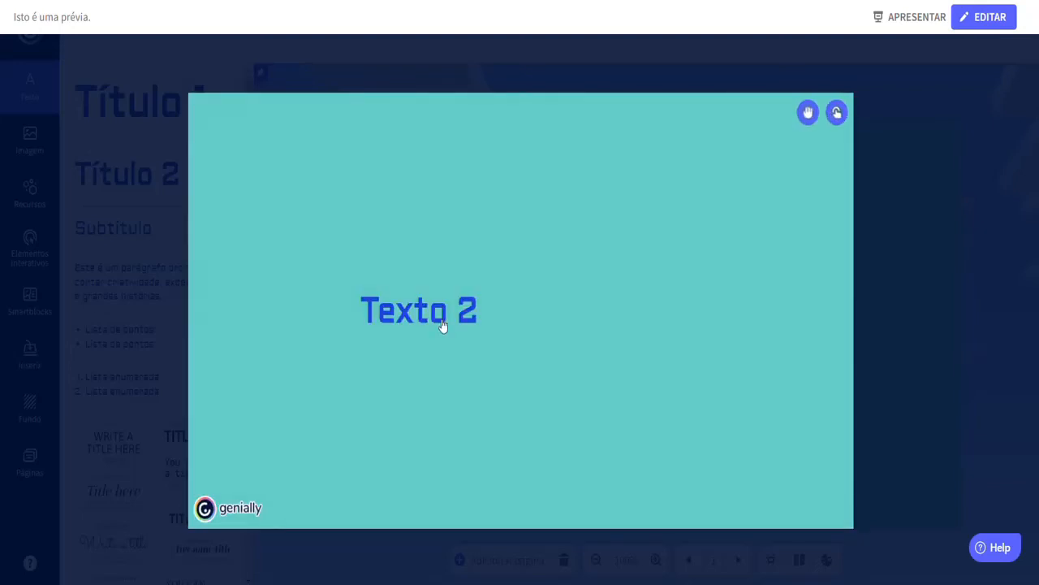
pyautogui.click(433, 317)
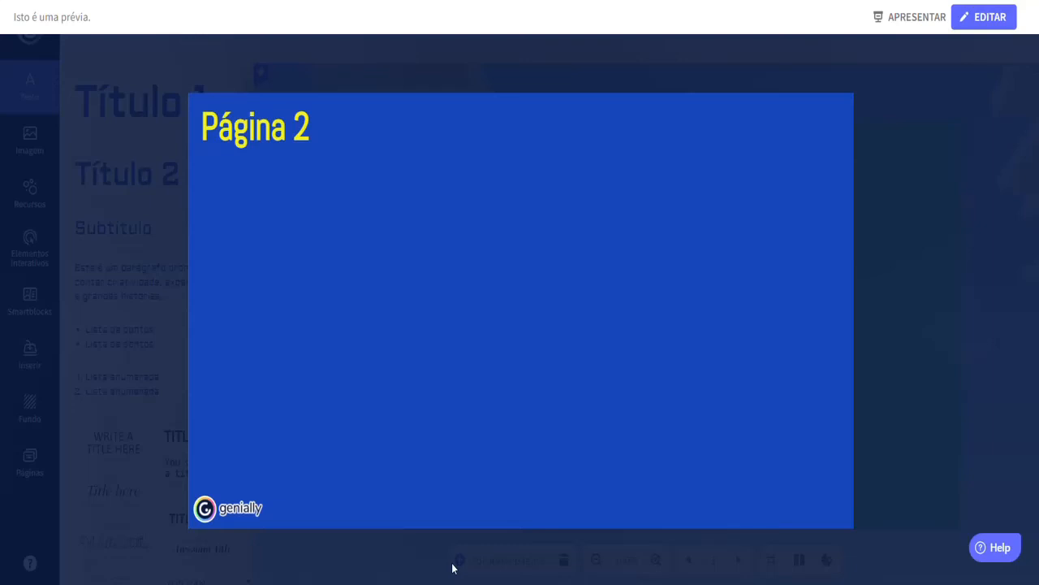
pyautogui.click(947, 298)
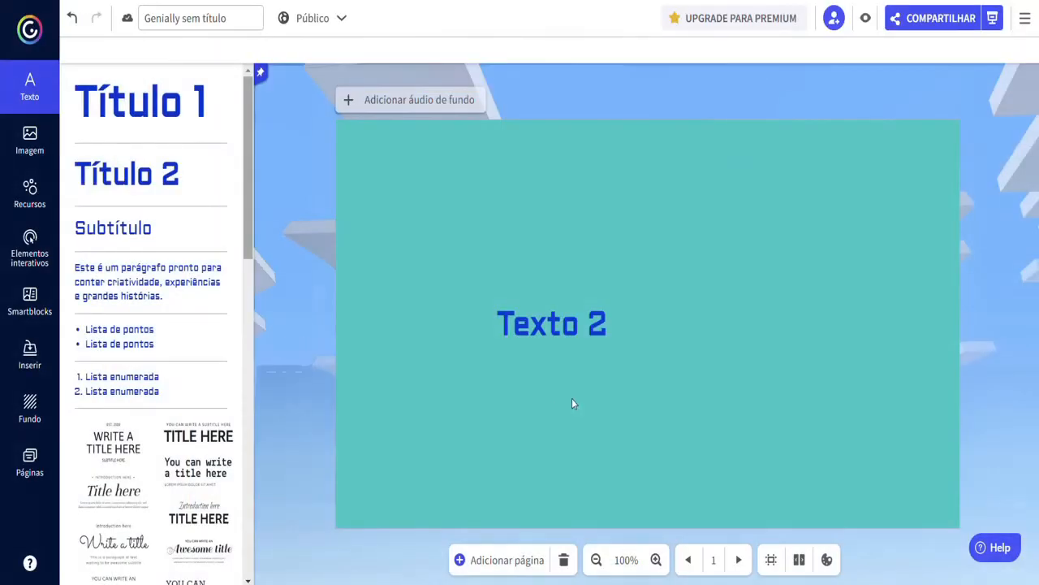
# - Remove the "Ir para a página" interactivity from the "Texto 2" element
pyautogui.click(542, 319)
pyautogui.click(645, 277)
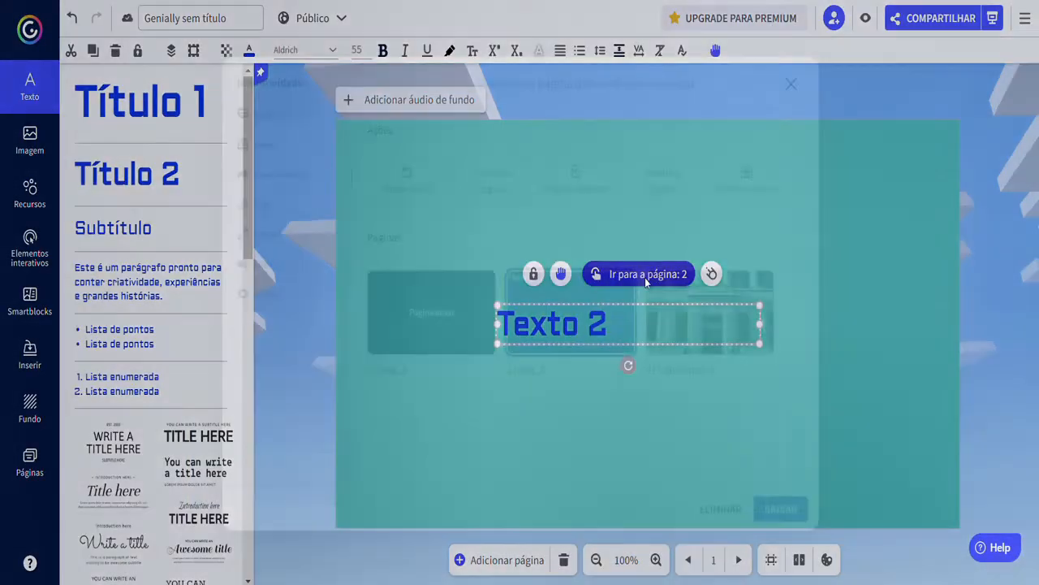
pyautogui.click(720, 509)
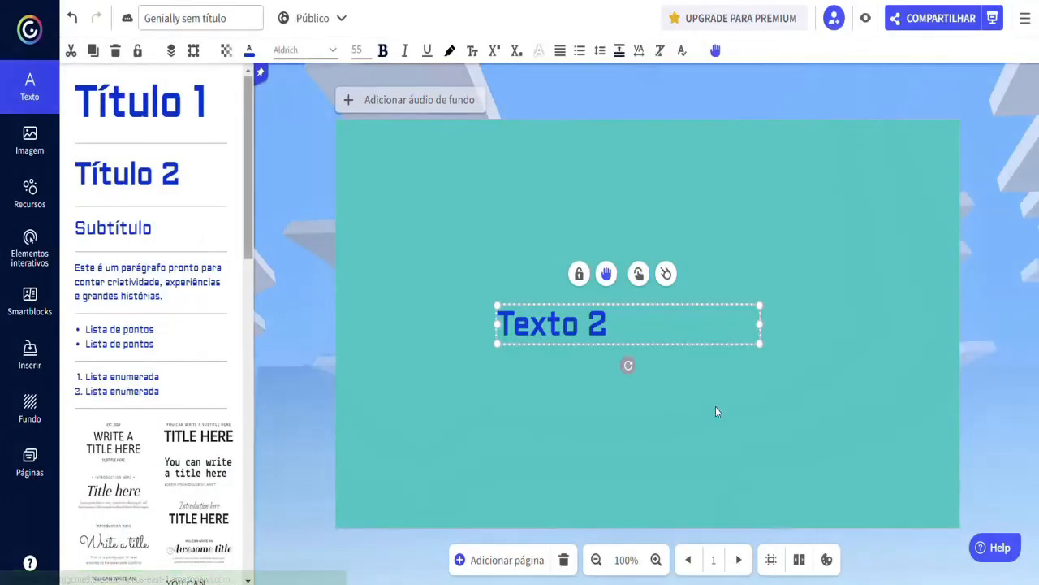
# - Examine the Link interactivity's address field and display options for "Texto 2", and discard it without entering a link
pyautogui.click(637, 275)
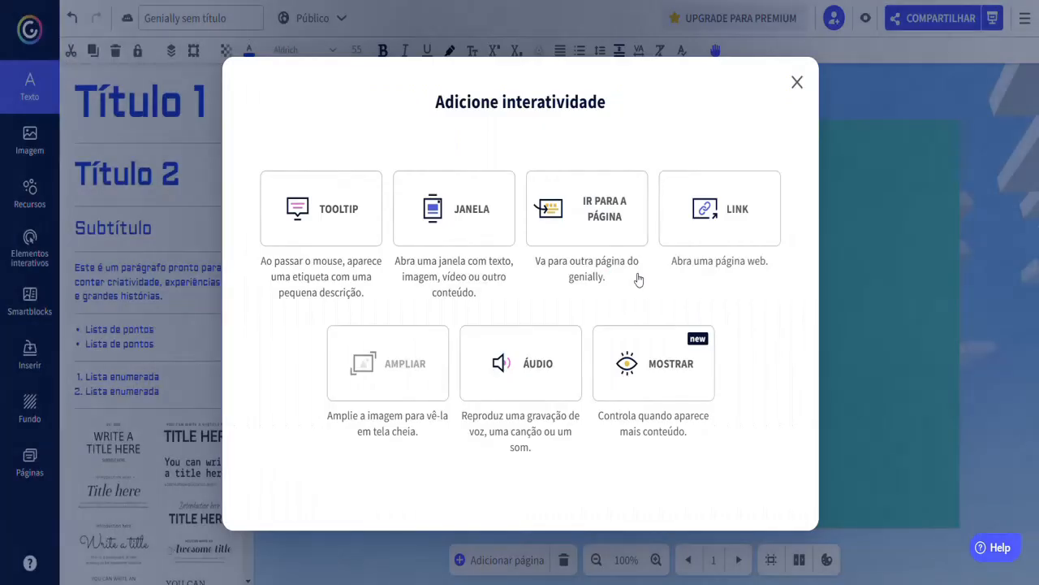
pyautogui.click(712, 219)
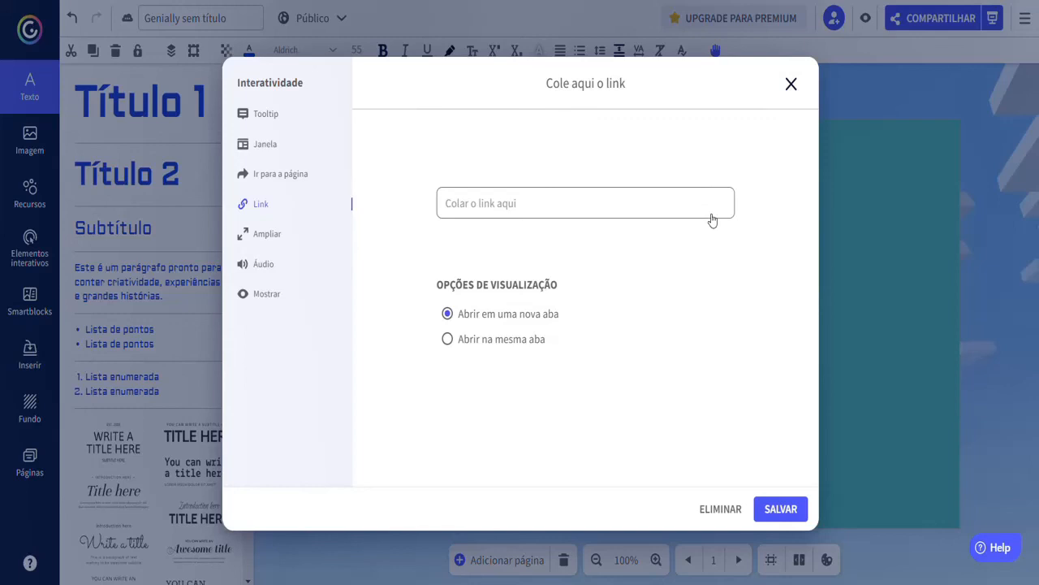
pyautogui.click(583, 213)
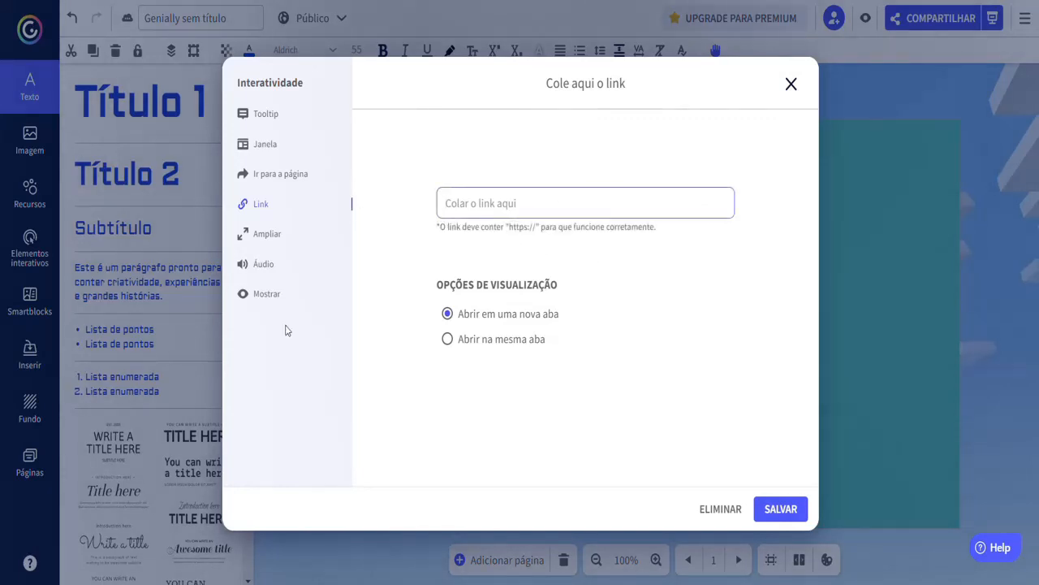
pyautogui.click(714, 511)
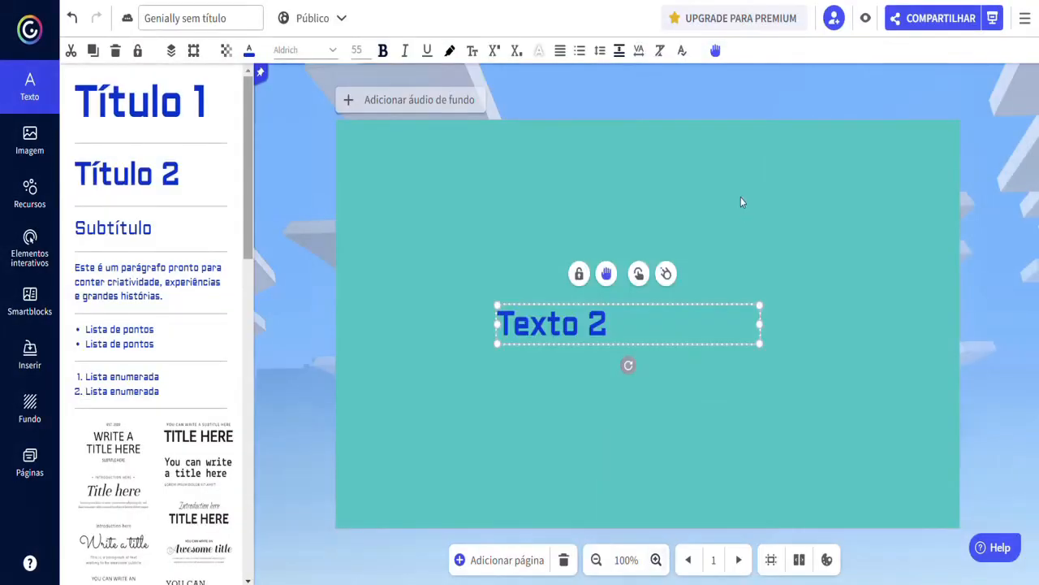
# - View the Áudio interactivity's source options for "Texto 2" and close them without adding any audio
pyautogui.click(638, 273)
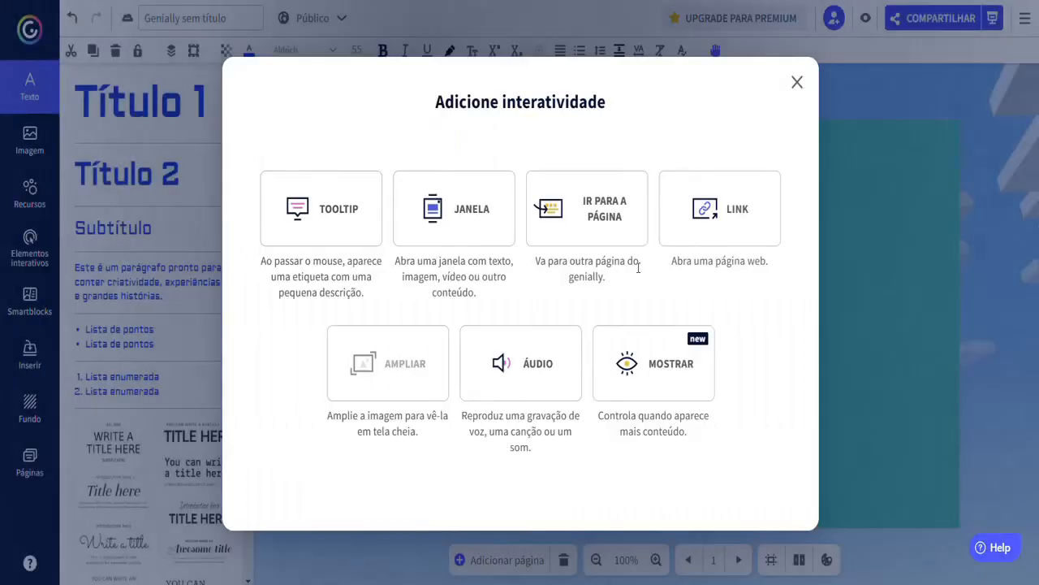
pyautogui.click(541, 386)
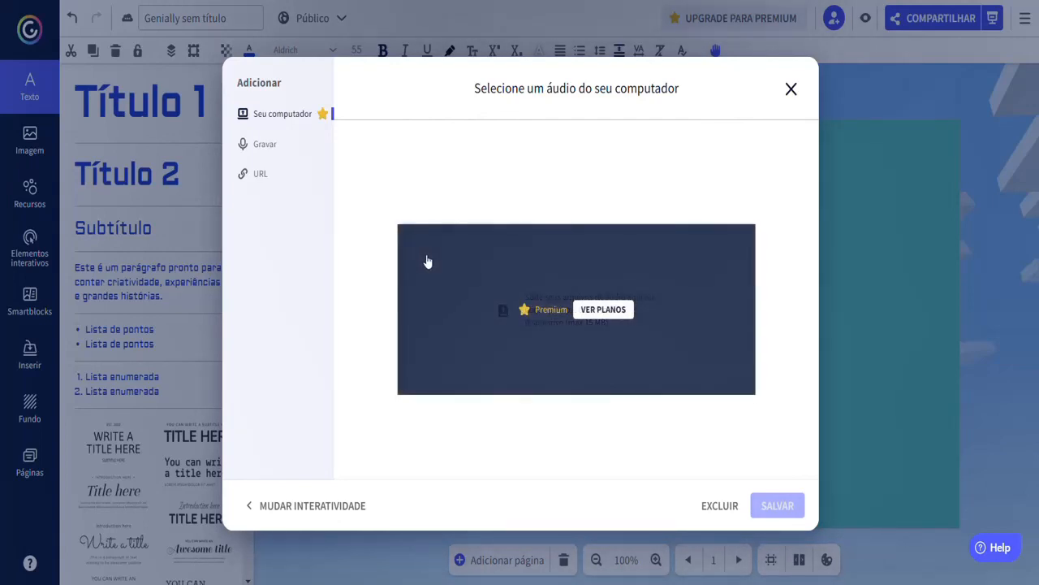
pyautogui.click(791, 88)
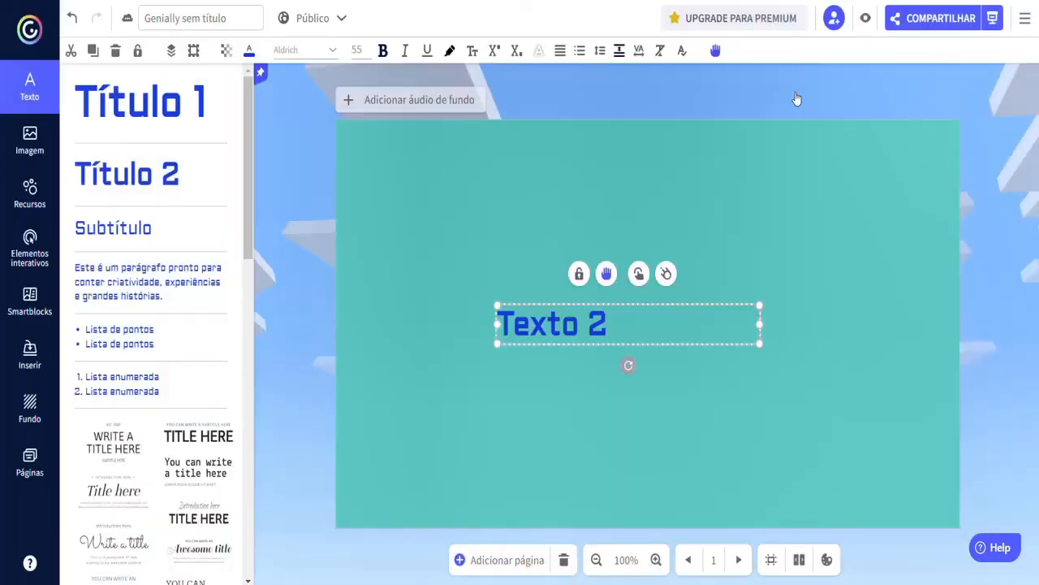
# - Review the Ampliar description among the interactivity types for "Texto 2", highlighting the word "imagem", and close the selection without adding any
pyautogui.click(639, 273)
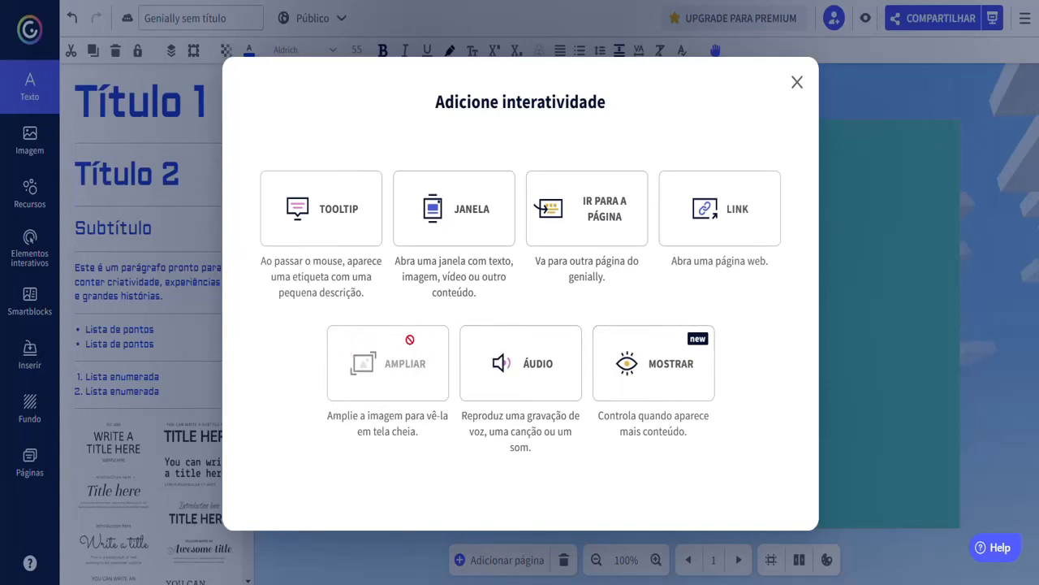
pyautogui.moveTo(368, 415); pyautogui.dragTo(403, 416)
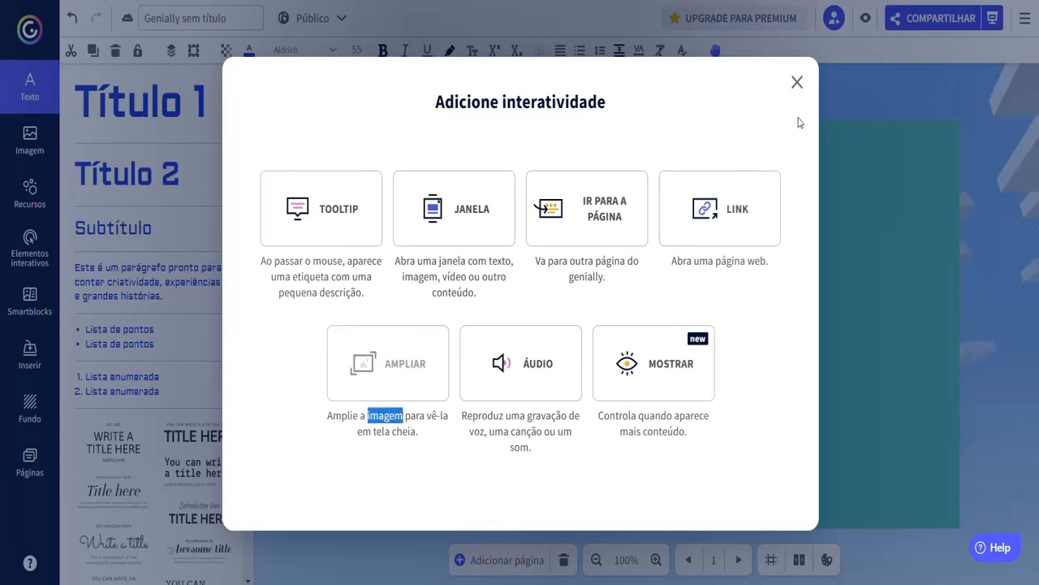
pyautogui.click(797, 84)
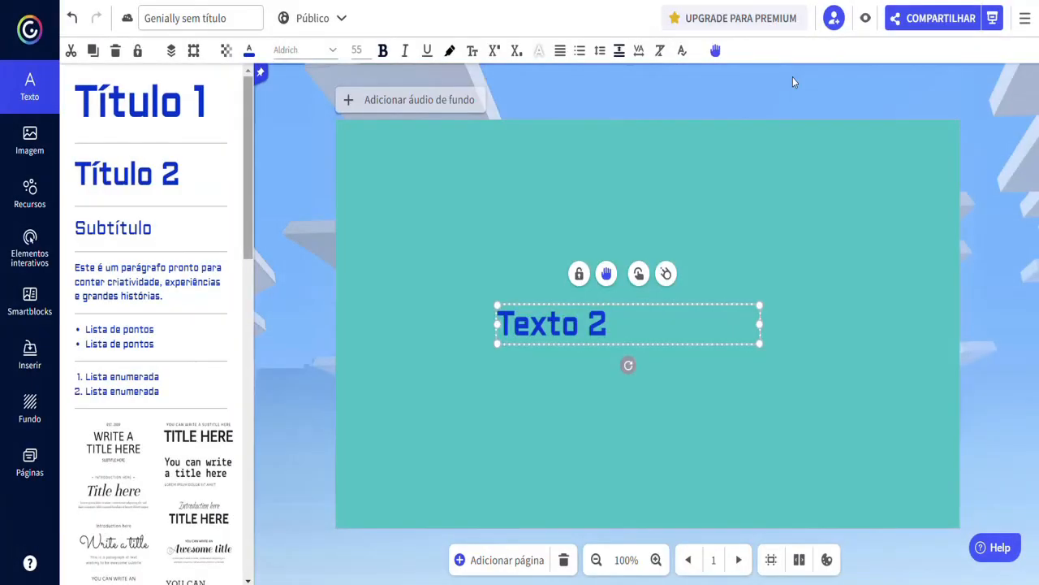